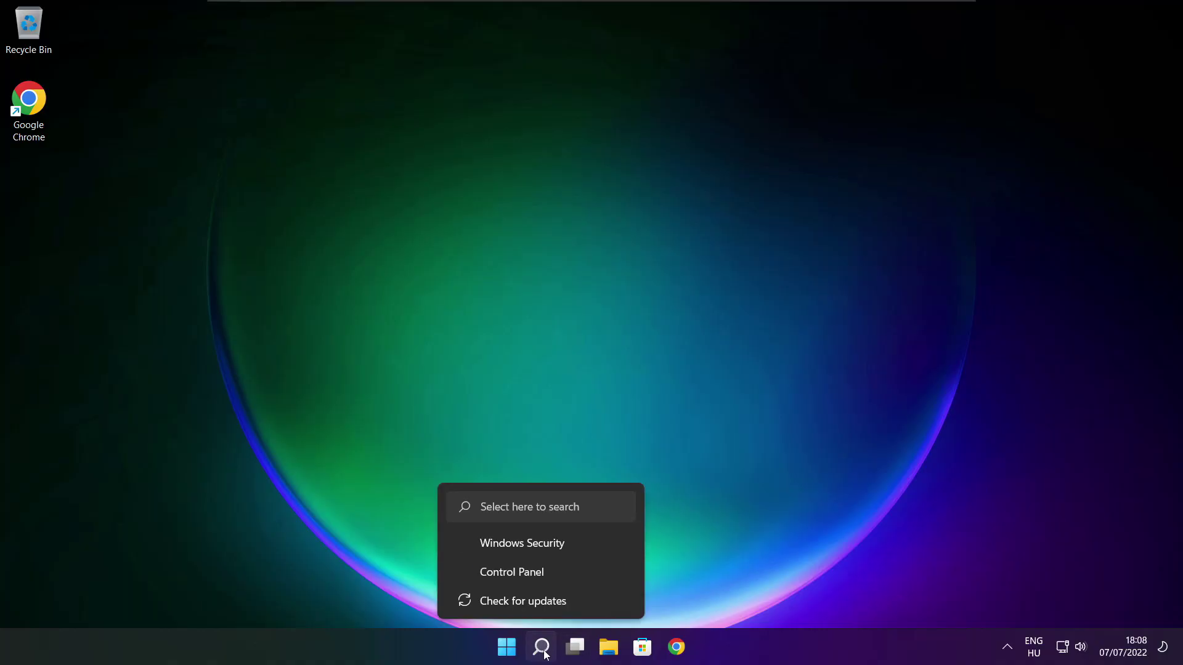
# Search for 'device manager', open Device Manager and maximise its window
pyautogui.click(542, 648)
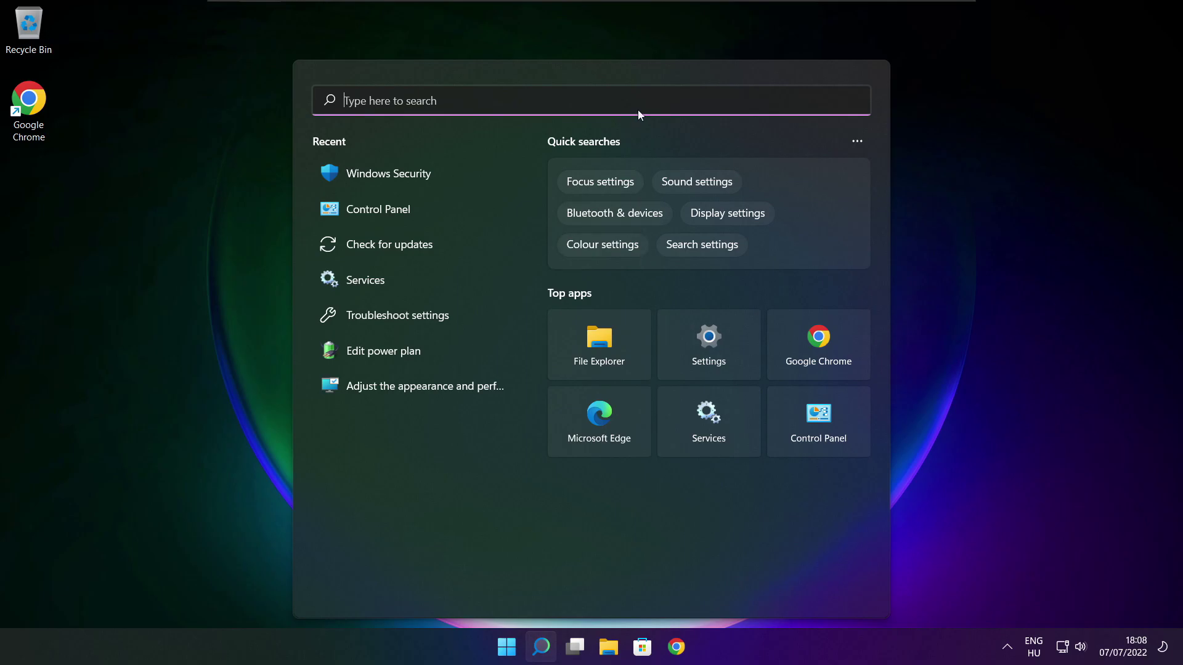
pyautogui.write('device manager')
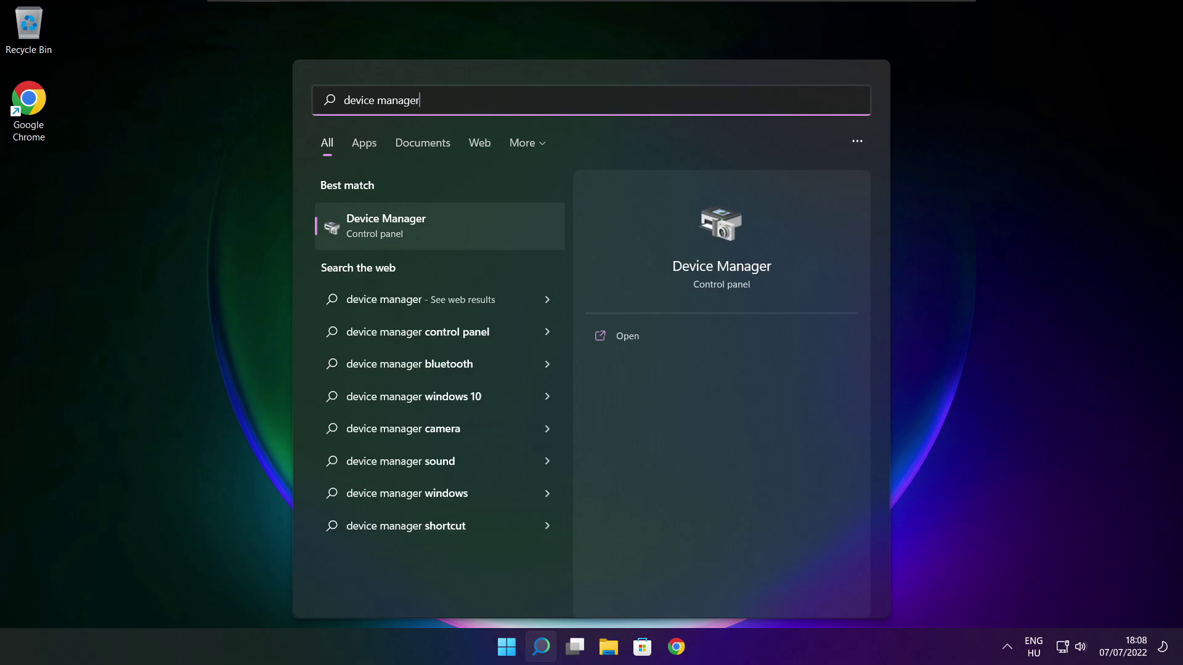
pyautogui.click(484, 231)
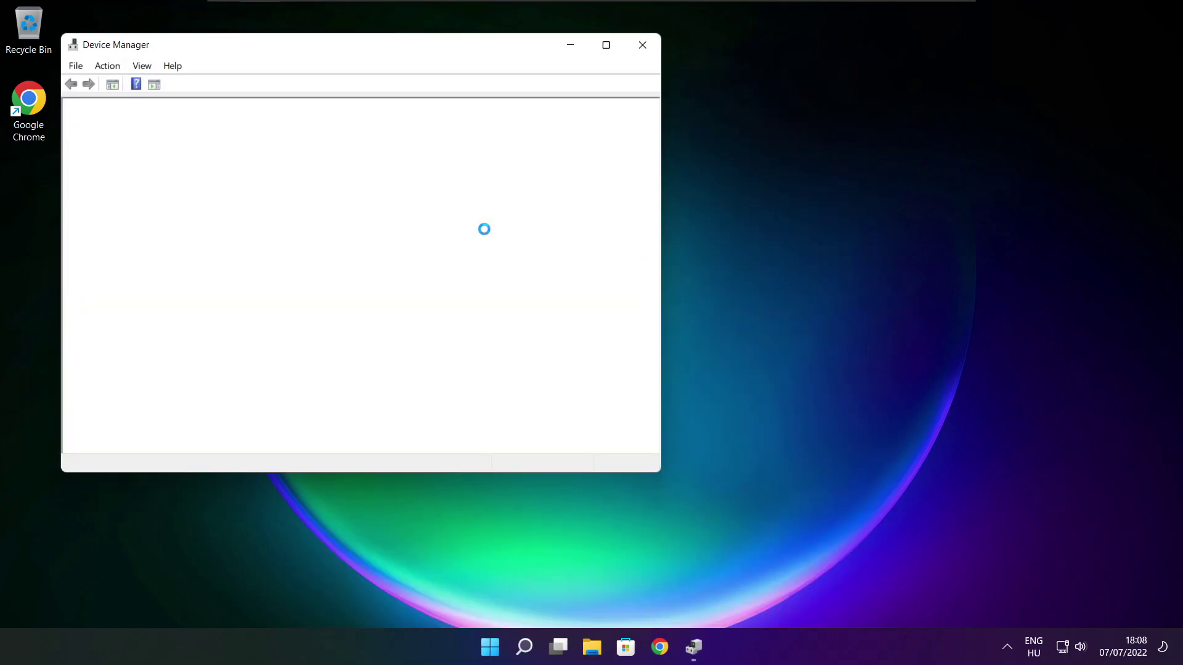
pyautogui.click(606, 45)
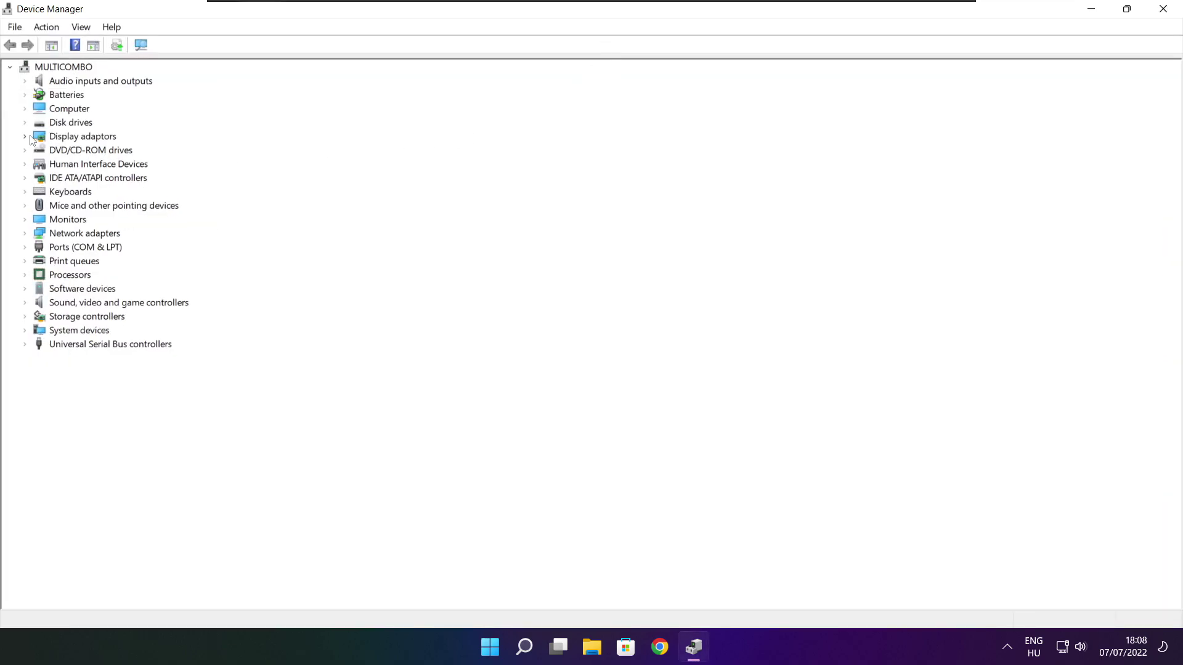
# Search automatically for a newer VMware SVGA 3D driver; the best one is already installed
pyautogui.click(52, 138)
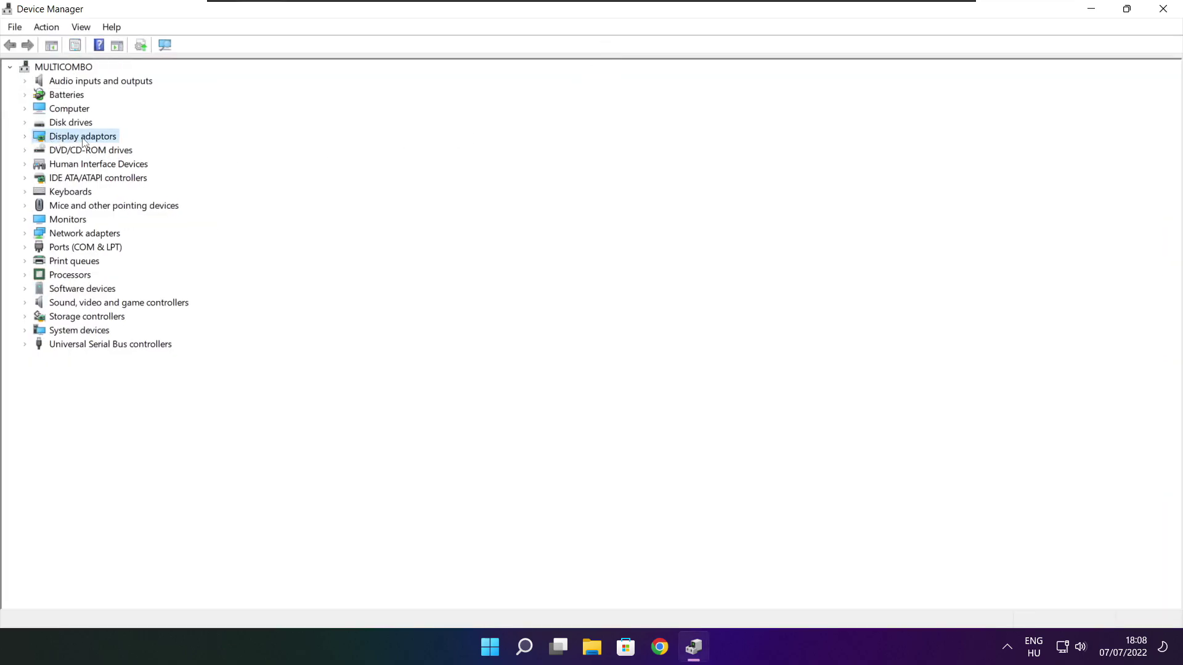
pyautogui.click(25, 138)
pyautogui.click(117, 151)
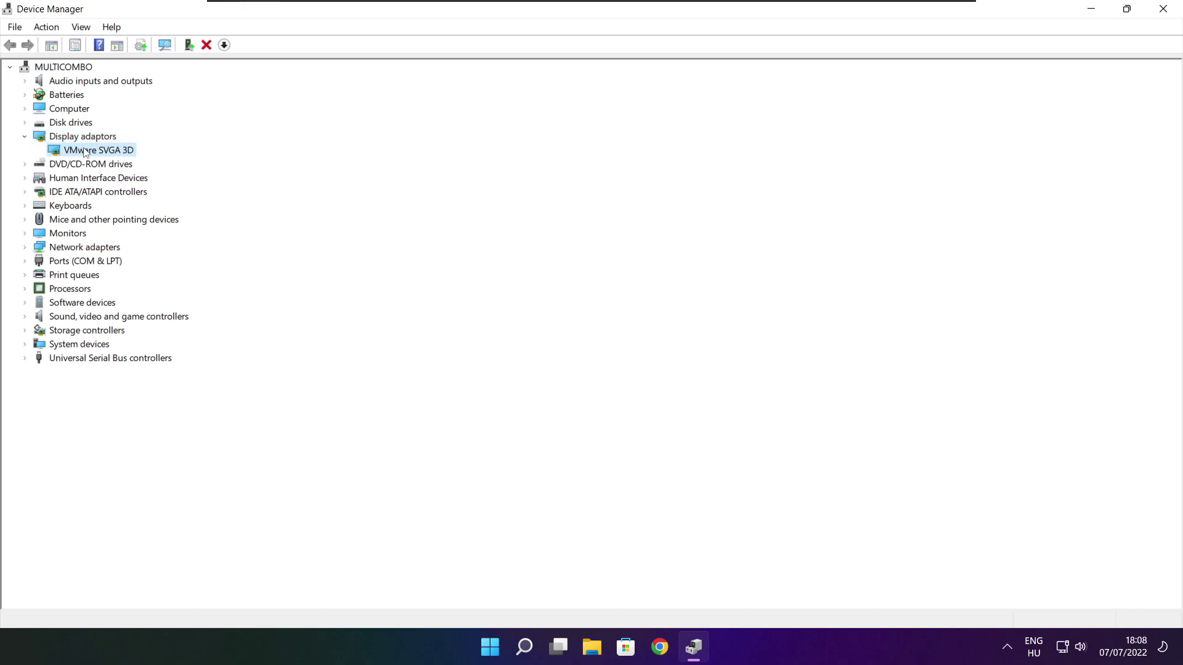
pyautogui.rightClick(85, 153)
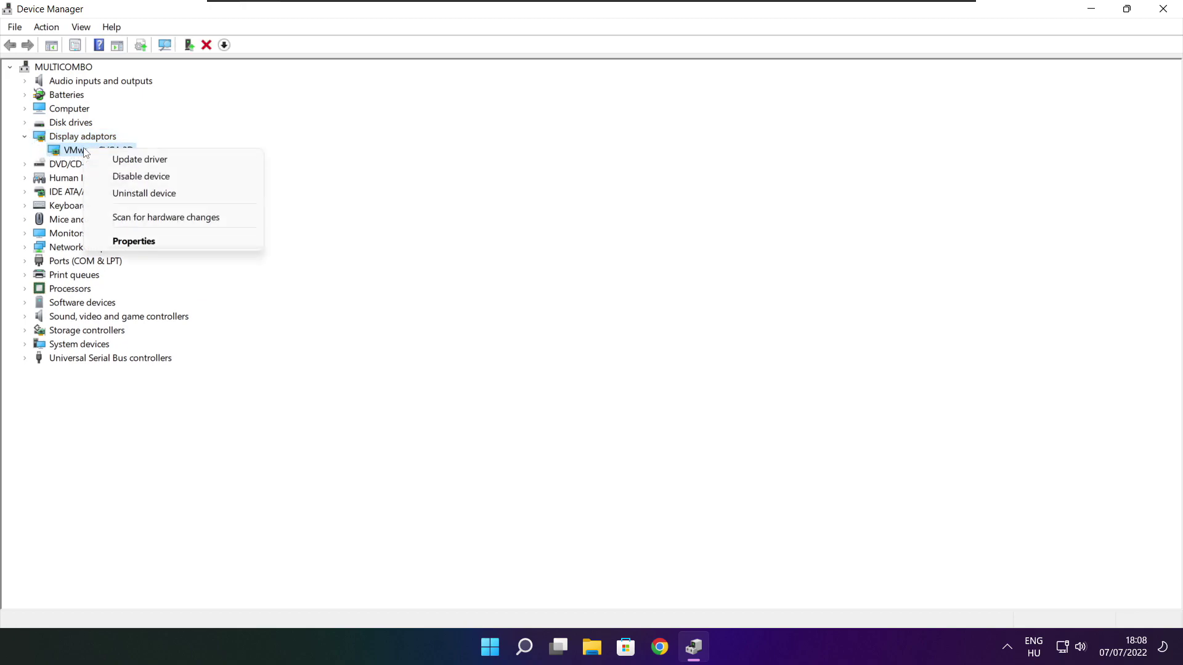
pyautogui.click(174, 162)
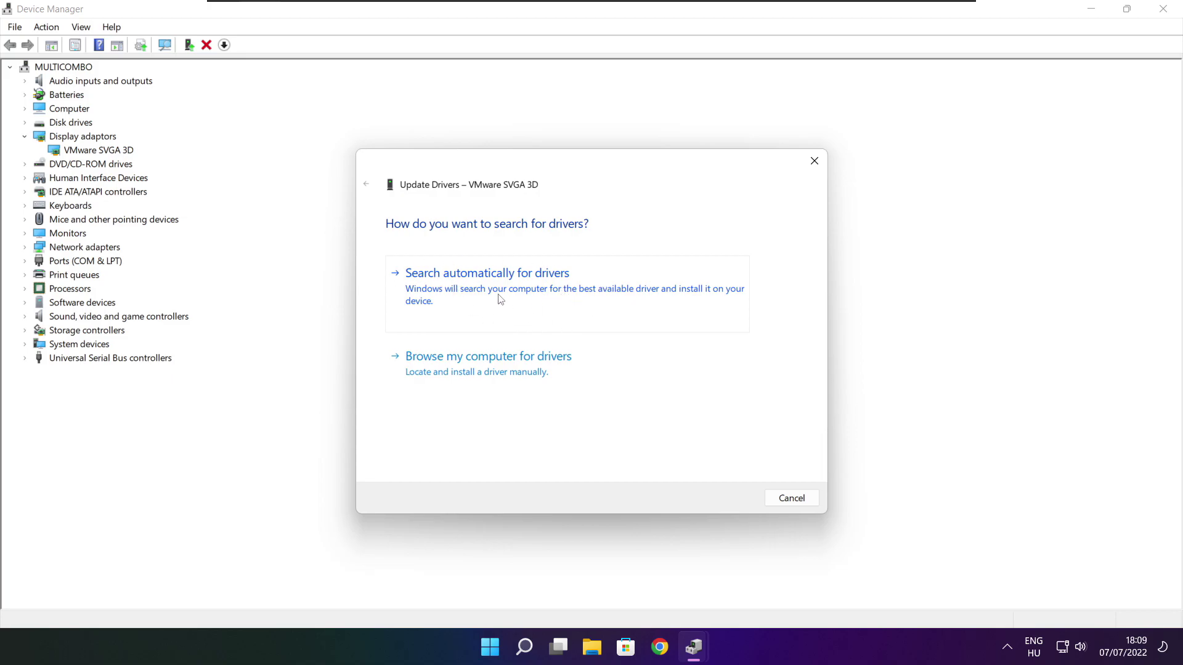
pyautogui.click(543, 296)
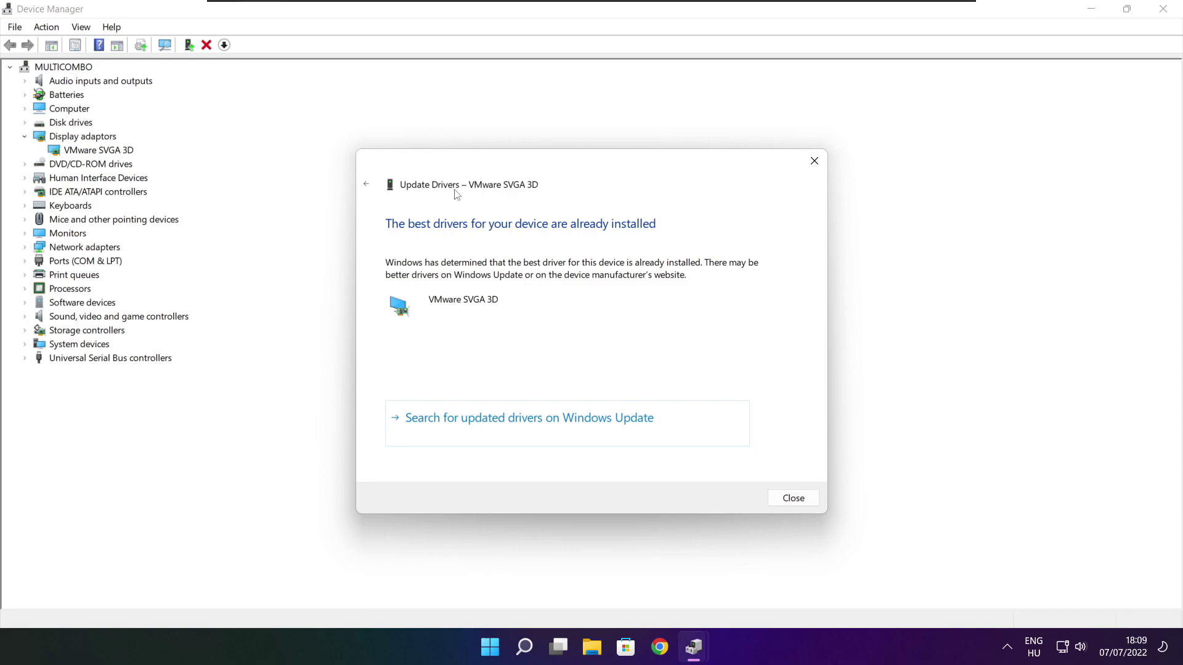
pyautogui.click(793, 498)
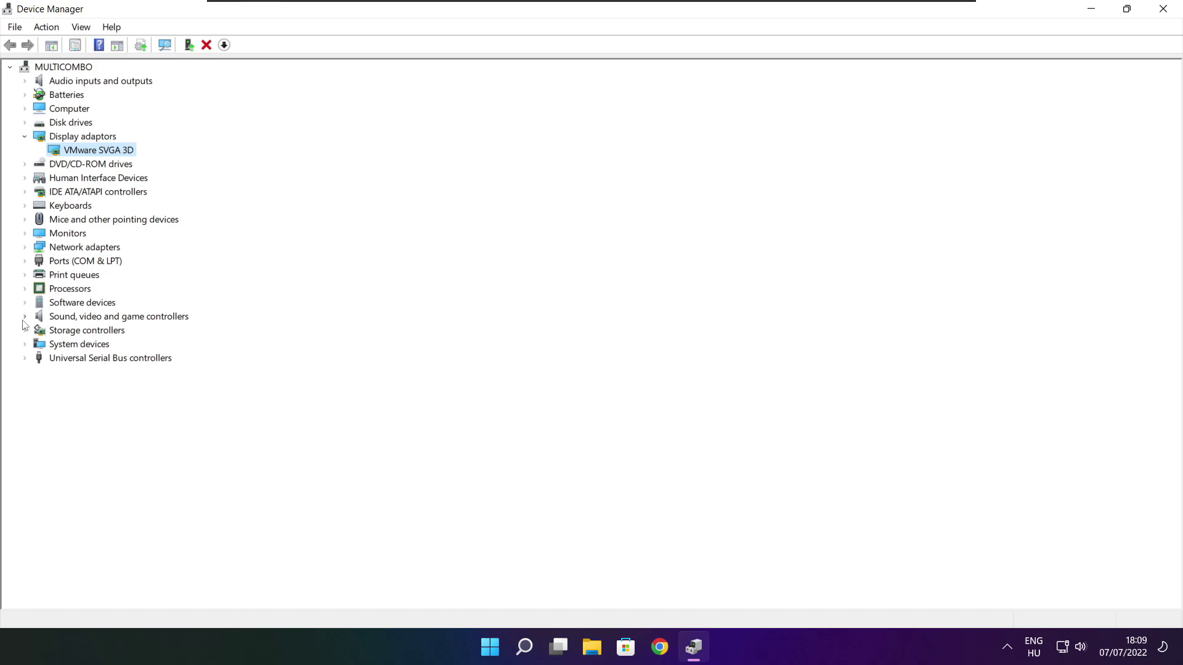
# Search automatically for a newer High Definition Audio Device driver, then close Device Manager
pyautogui.click(56, 318)
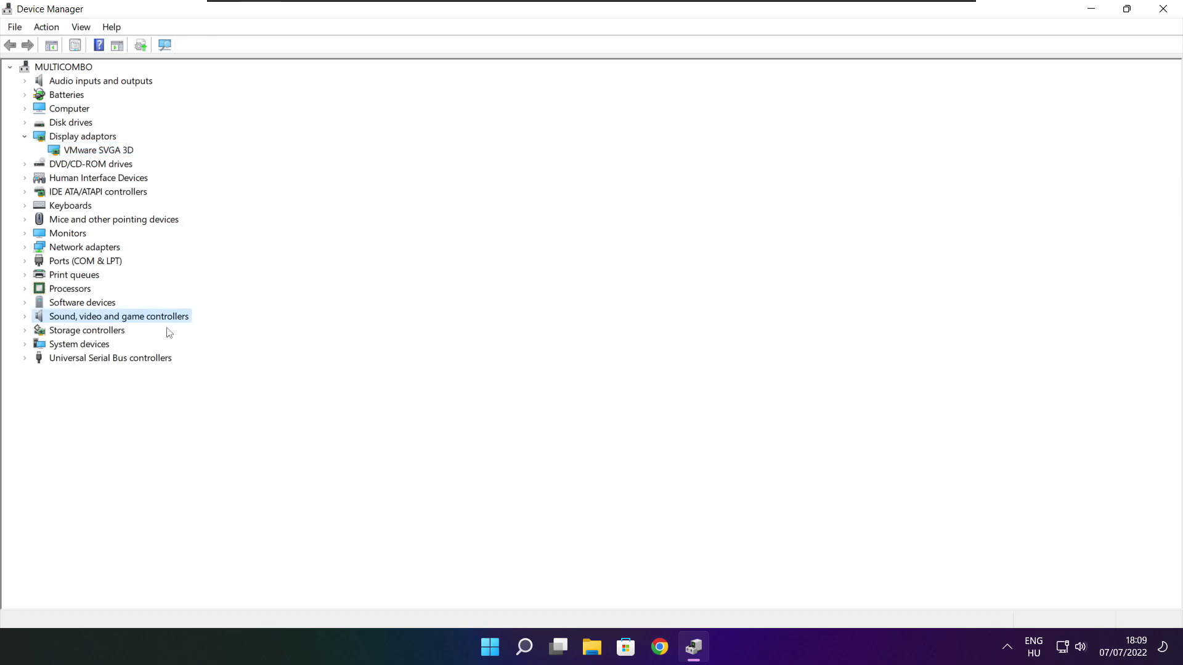
pyautogui.click(25, 317)
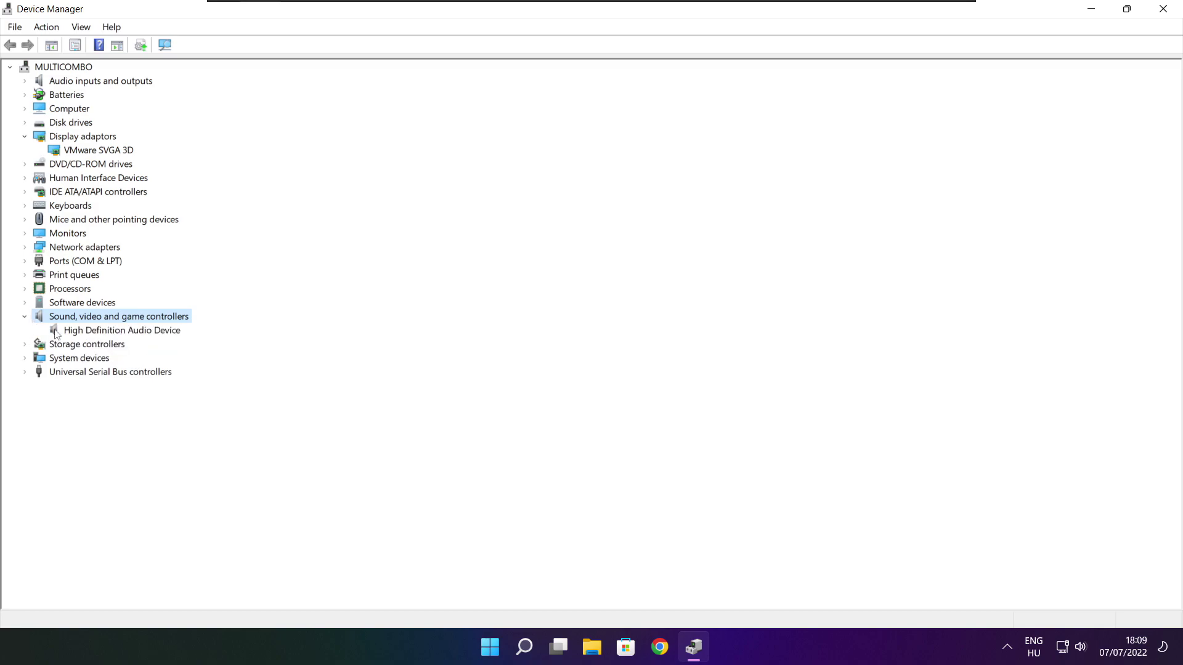
pyautogui.click(116, 333)
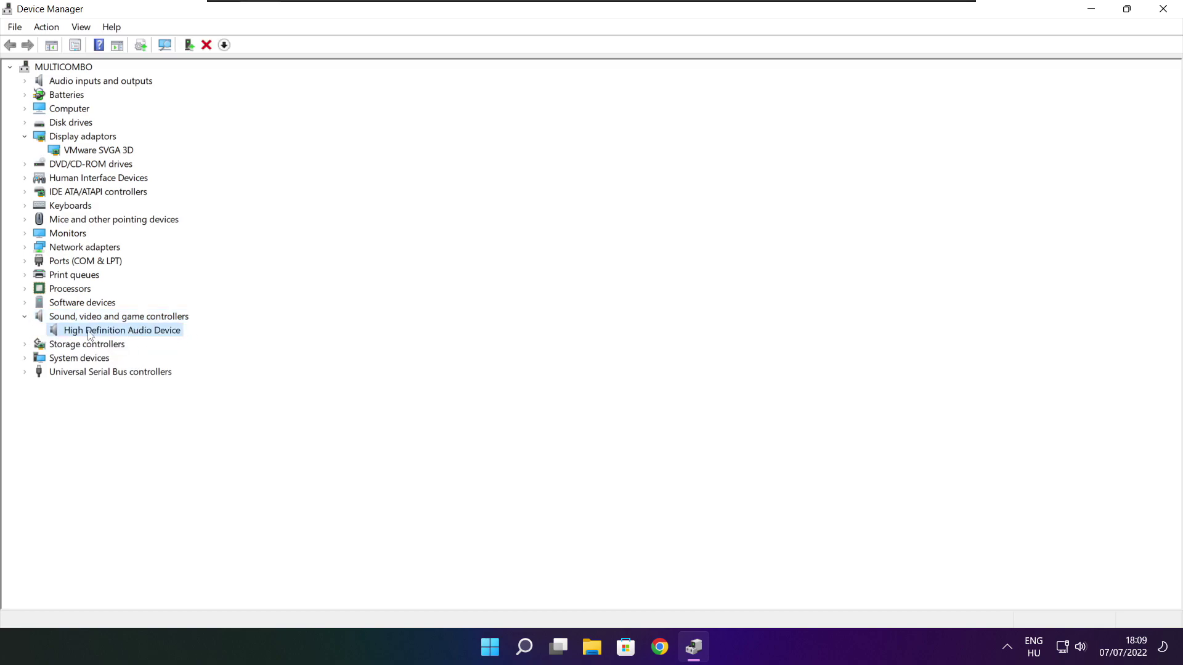
pyautogui.rightClick(114, 334)
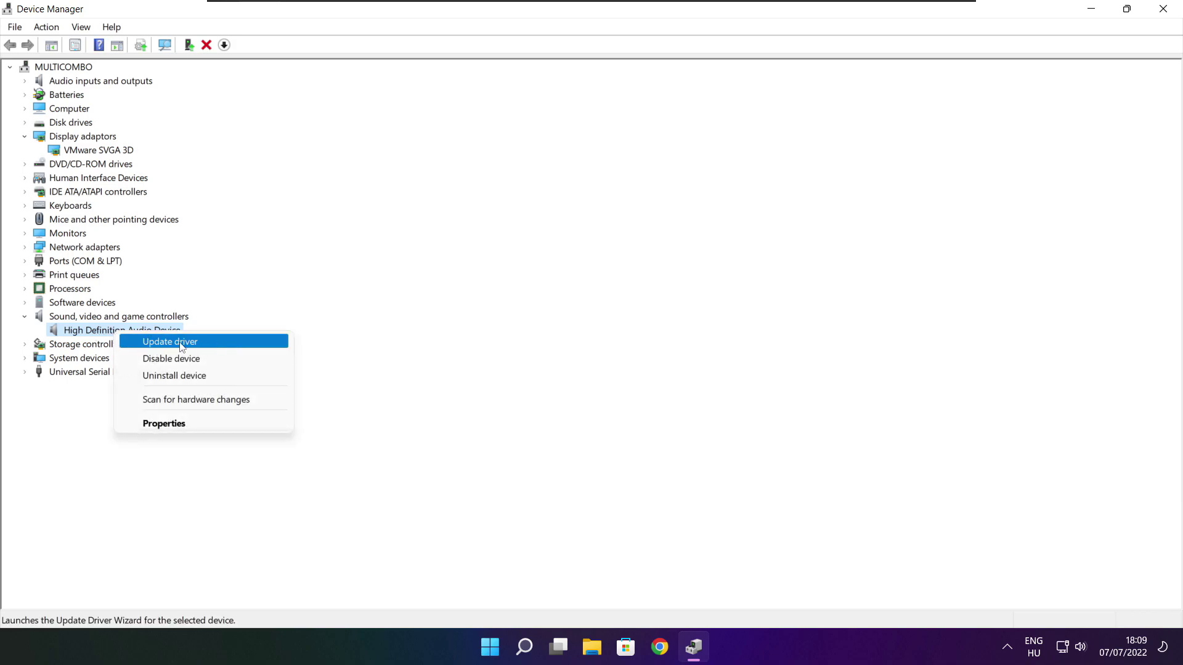
pyautogui.click(231, 343)
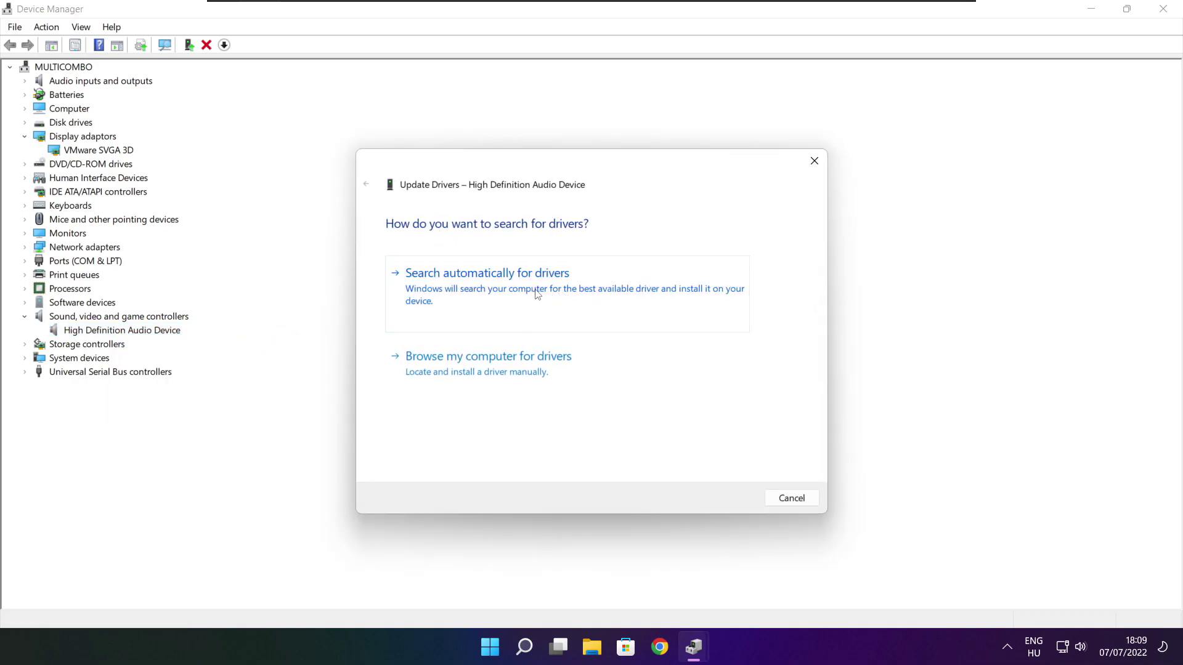
pyautogui.click(514, 293)
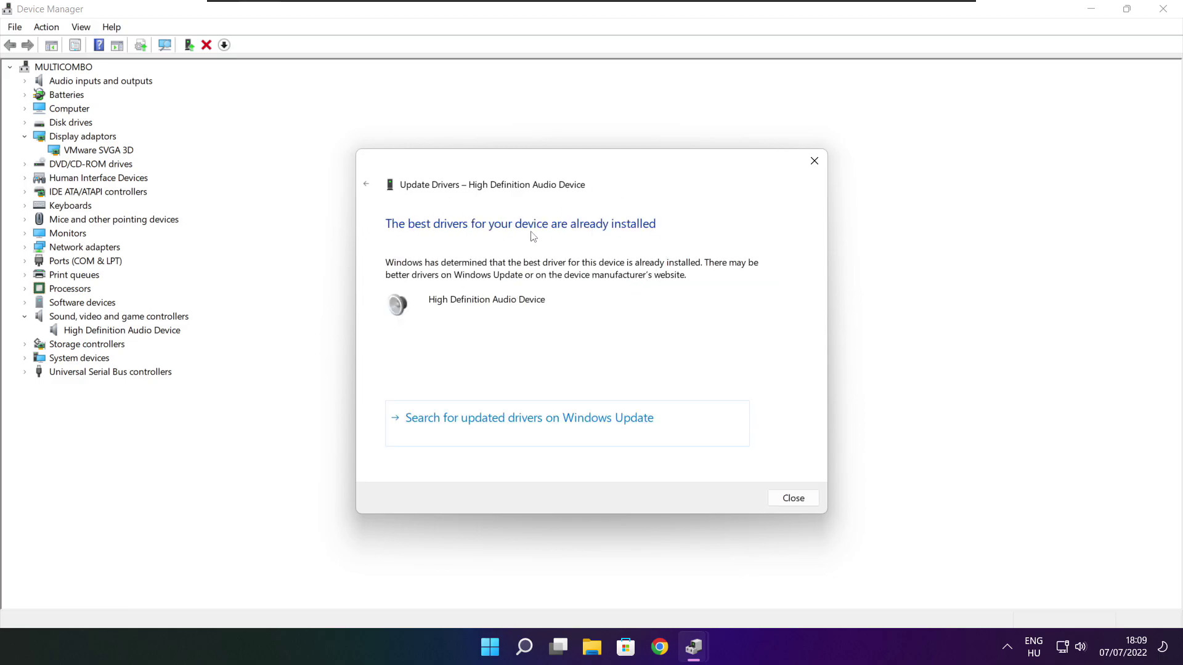
pyautogui.click(794, 499)
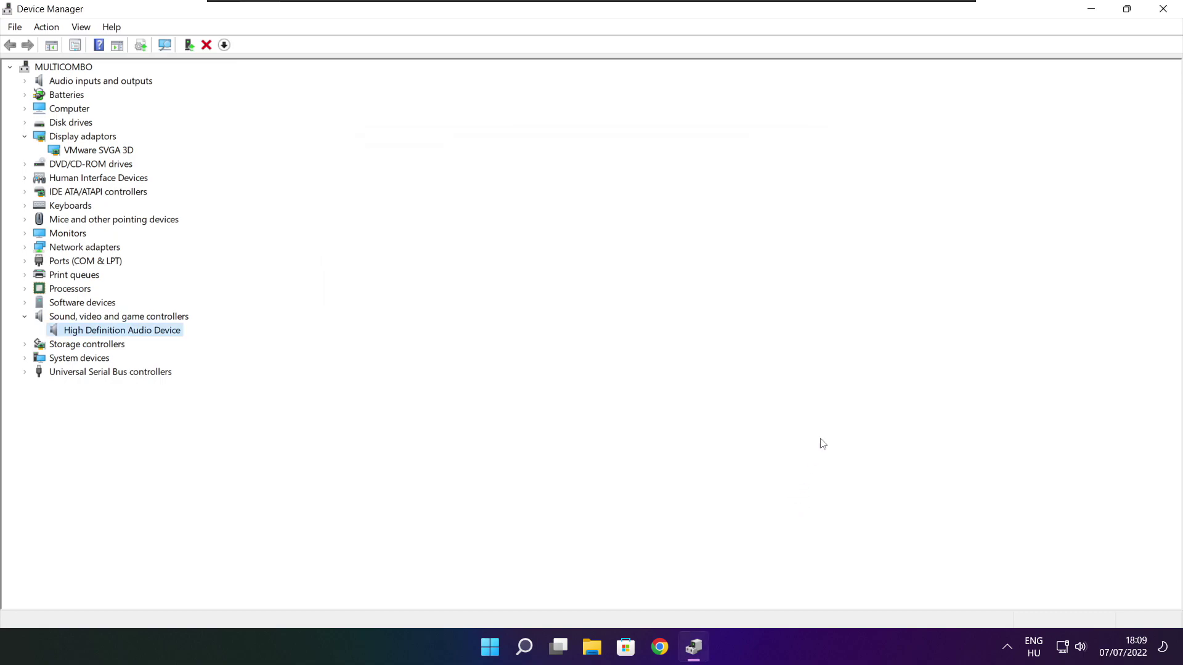
pyautogui.click(1167, 13)
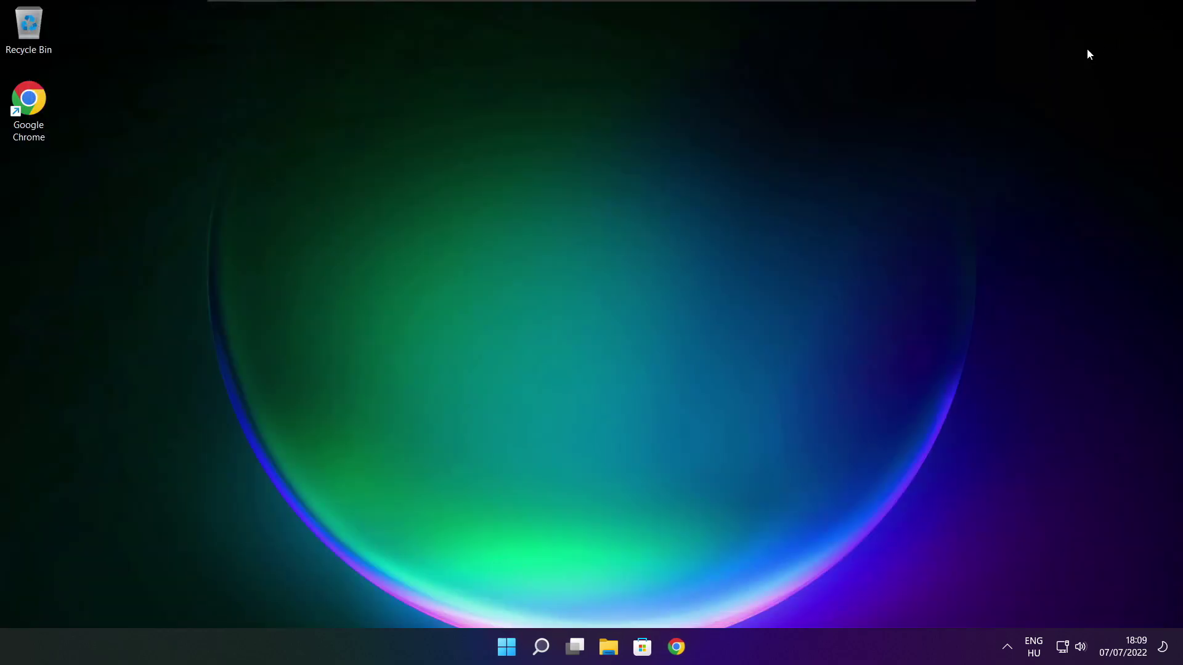
# Search Windows for 'edit power plan'
pyautogui.click(544, 653)
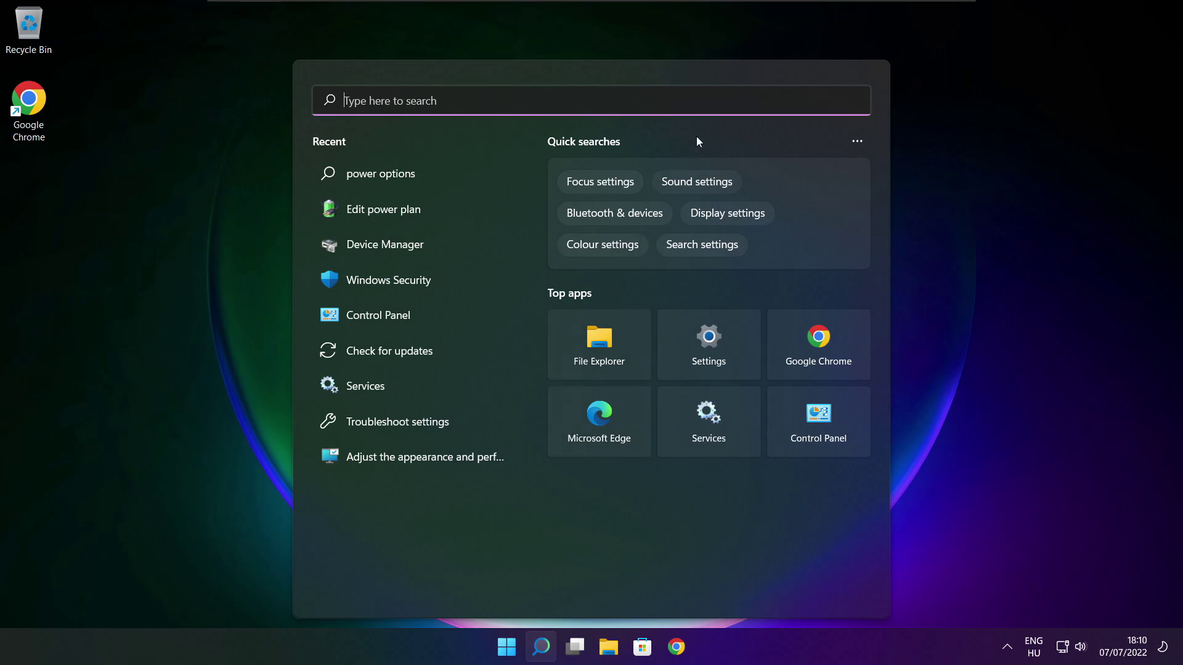
pyautogui.write('edit p')
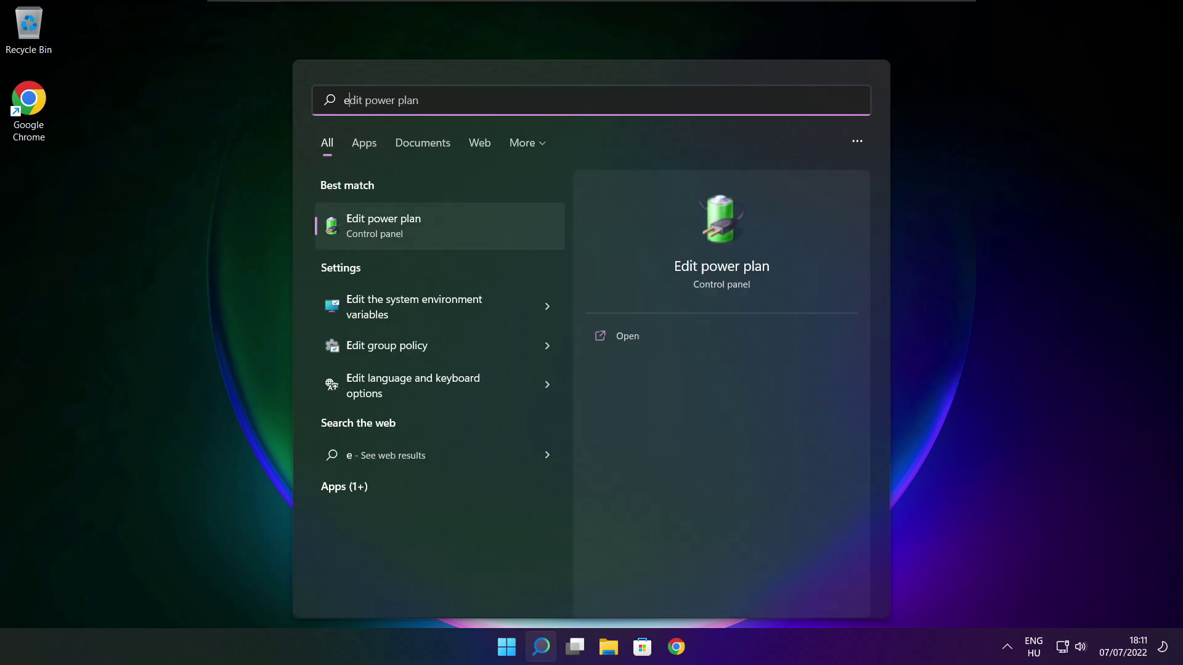
pyautogui.write('ower plan')
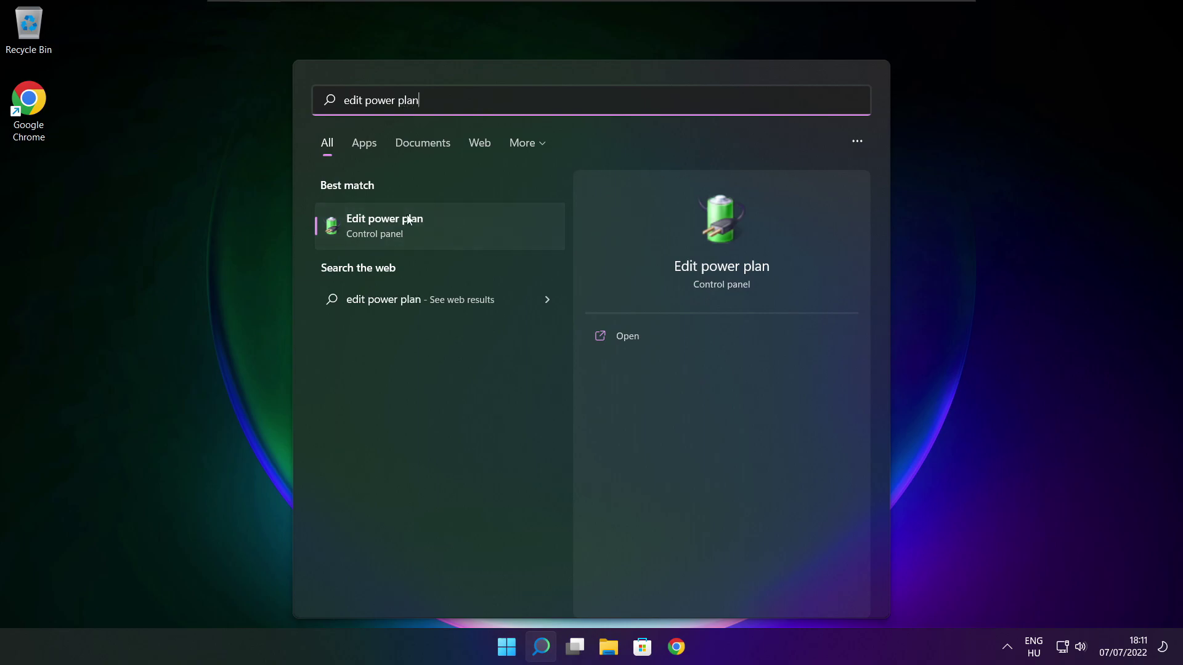
# Make High performance the active power plan and close Power Options
pyautogui.click(467, 232)
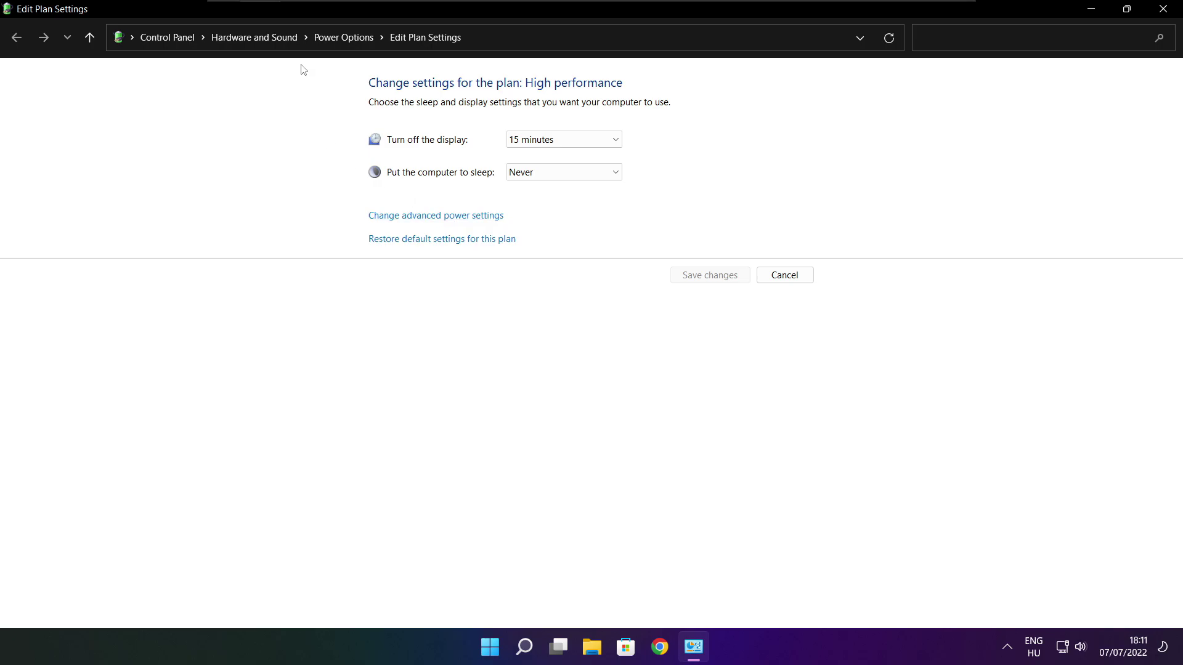
pyautogui.click(351, 45)
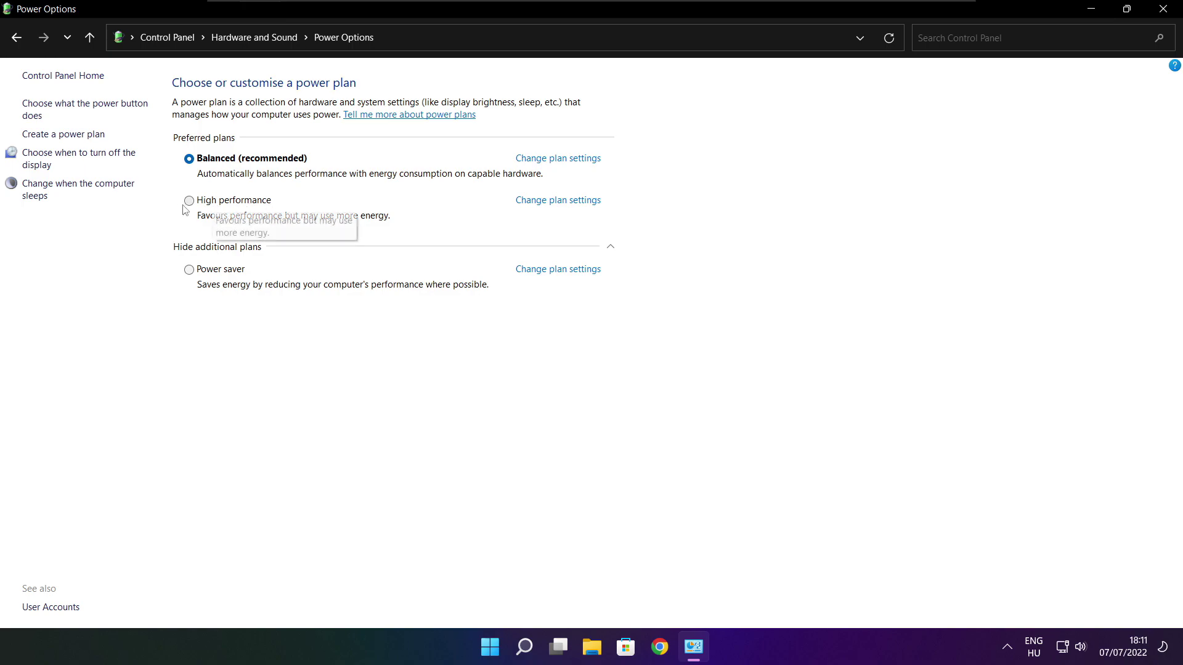
pyautogui.click(246, 208)
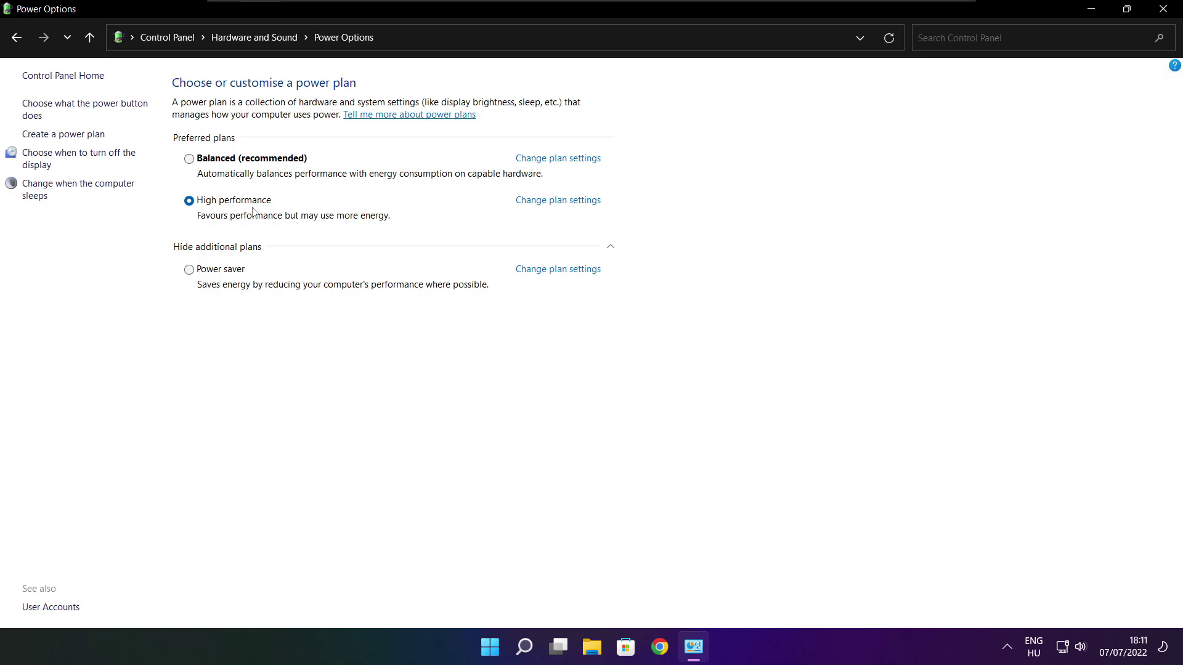
pyautogui.click(1163, 8)
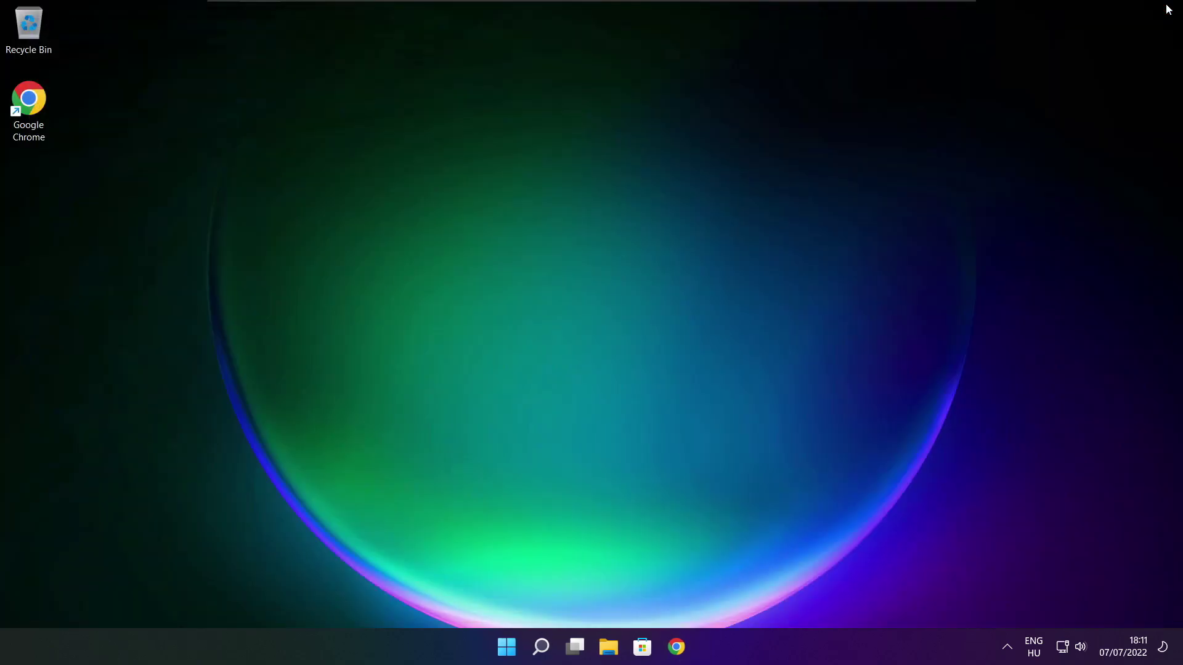
# Open Game Mode settings via a 'game mode' search and toggle Game Mode off and back on
pyautogui.click(542, 647)
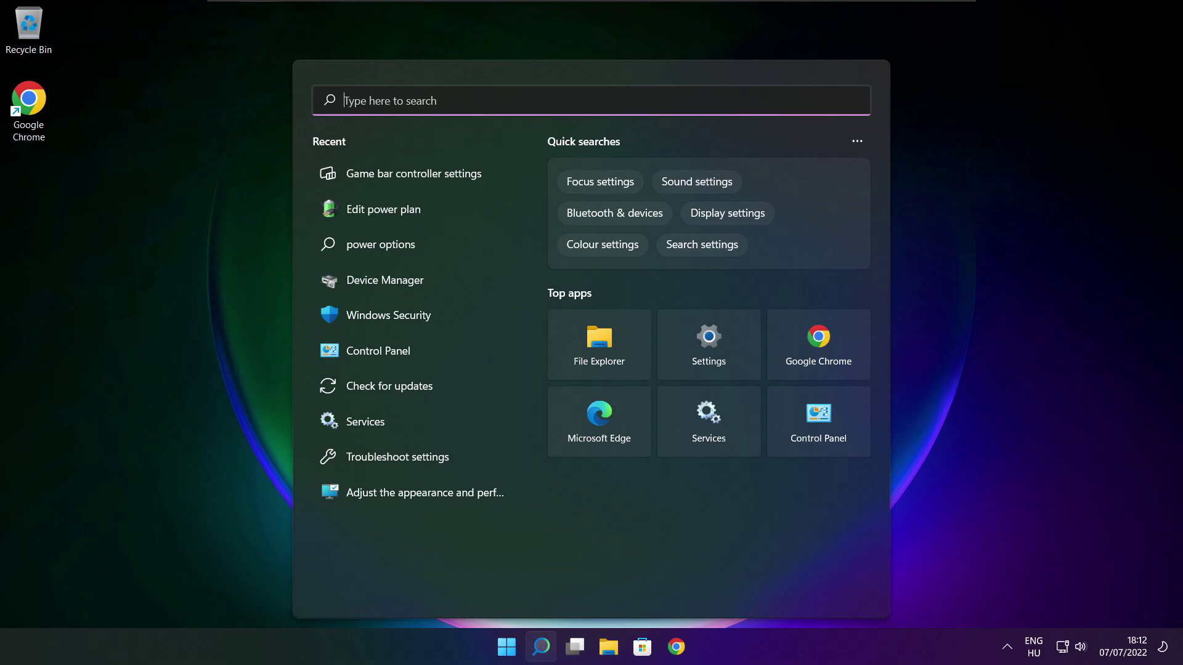
pyautogui.write('game ')
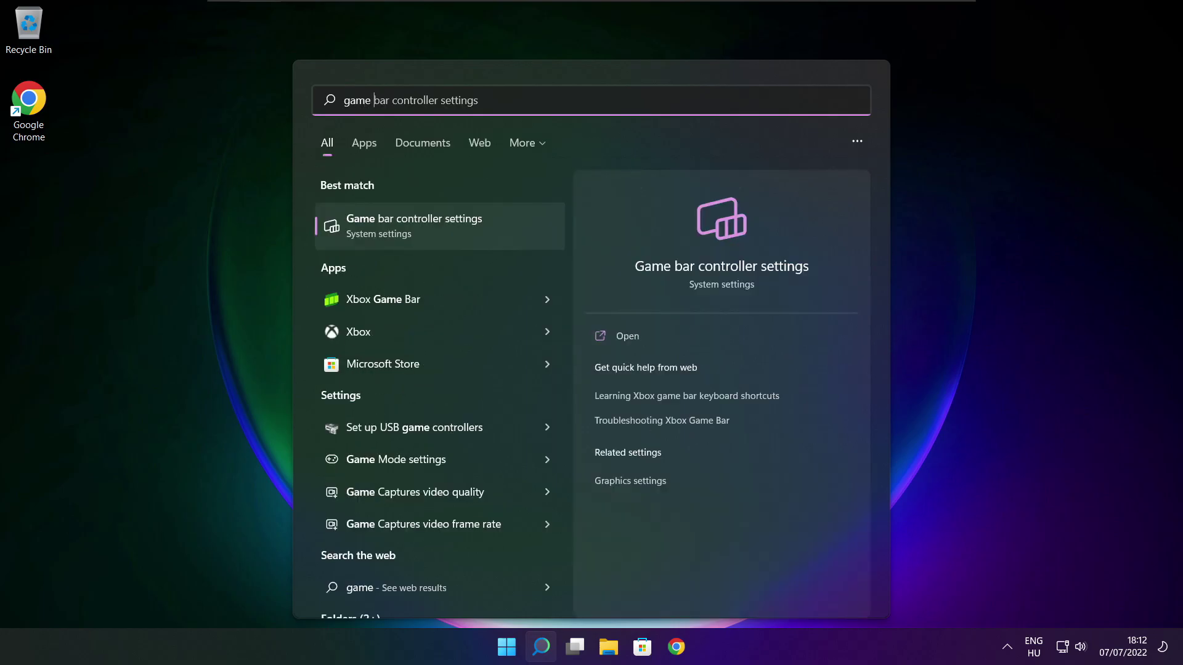
pyautogui.write('mode')
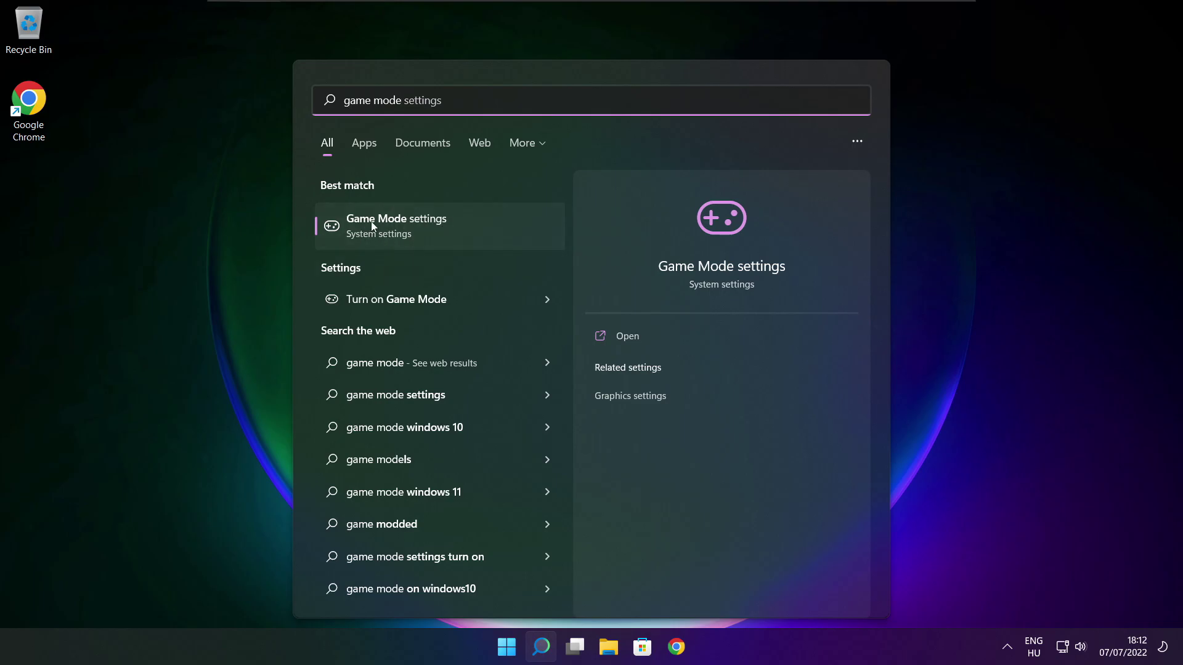
pyautogui.click(469, 229)
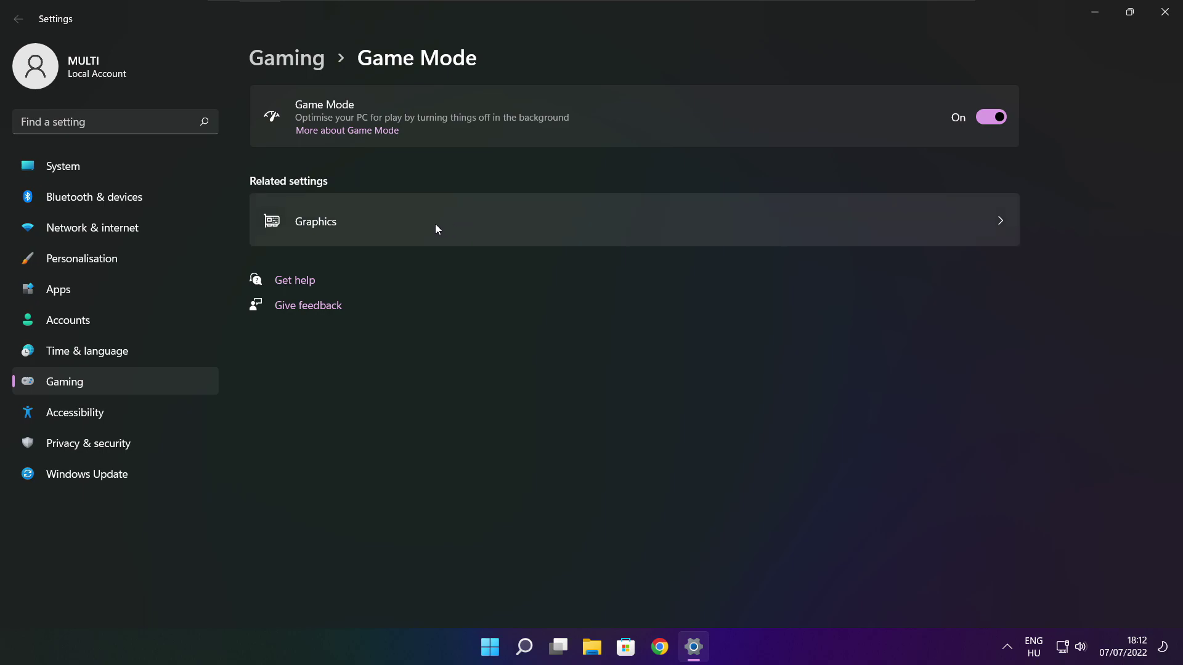
pyautogui.click(1001, 117)
pyautogui.click(999, 117)
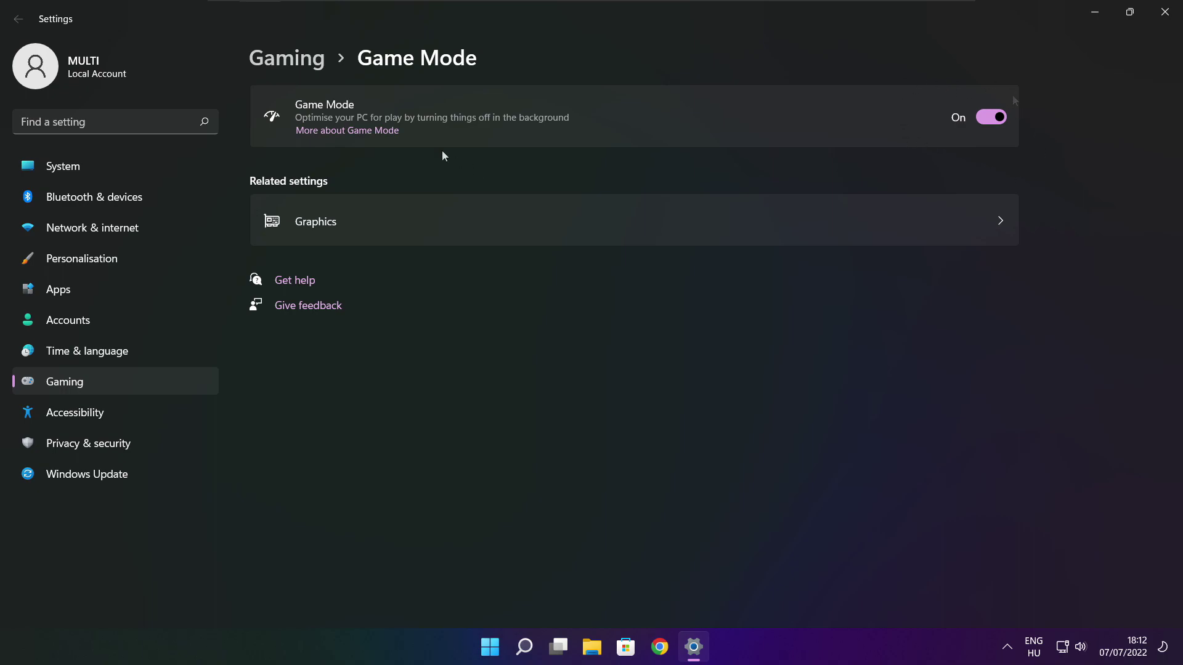
# Confirm the Xbox Game Bar controller-button option is Off, then close Settings
pyautogui.click(290, 64)
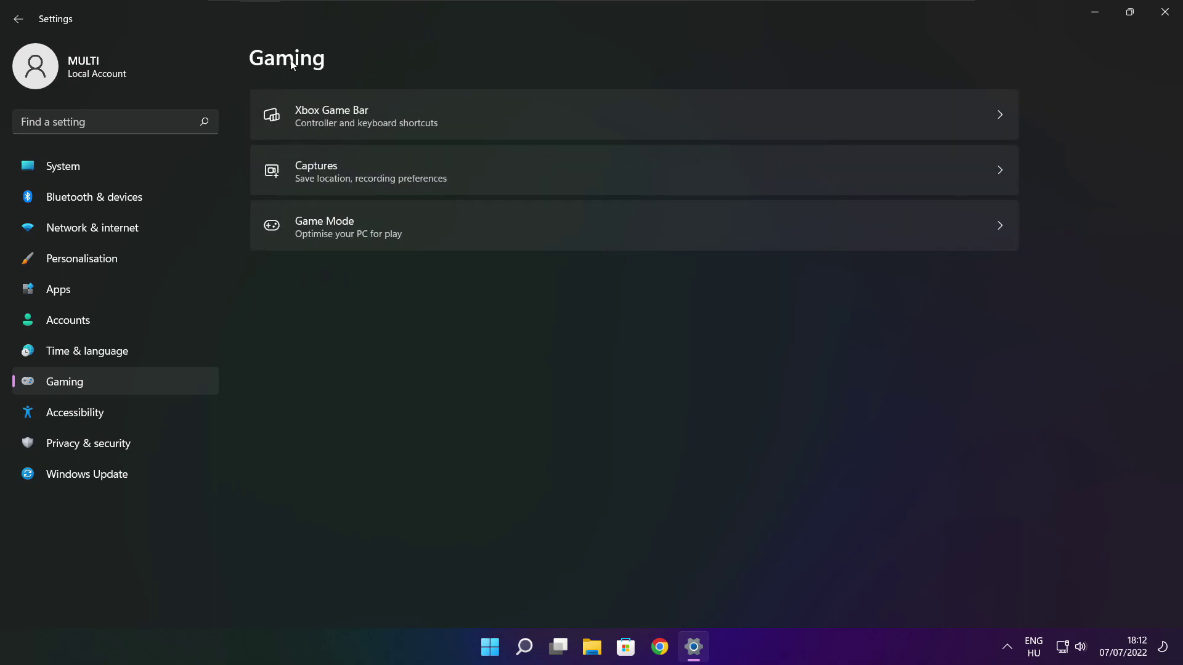
pyautogui.click(482, 126)
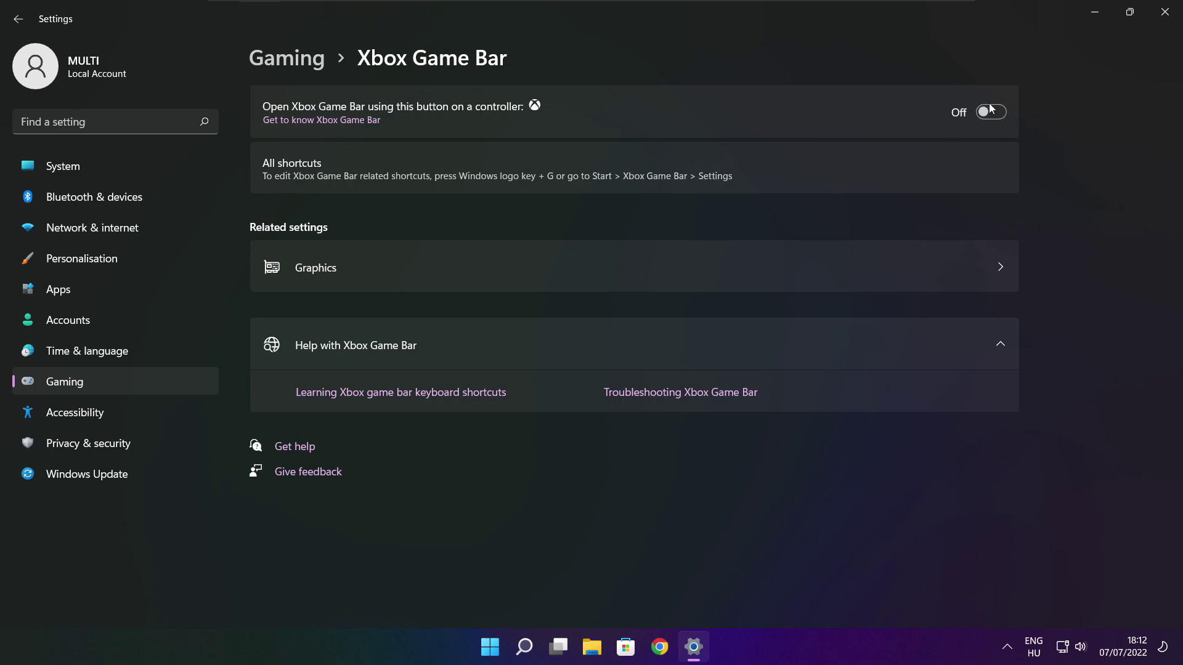
pyautogui.click(1164, 19)
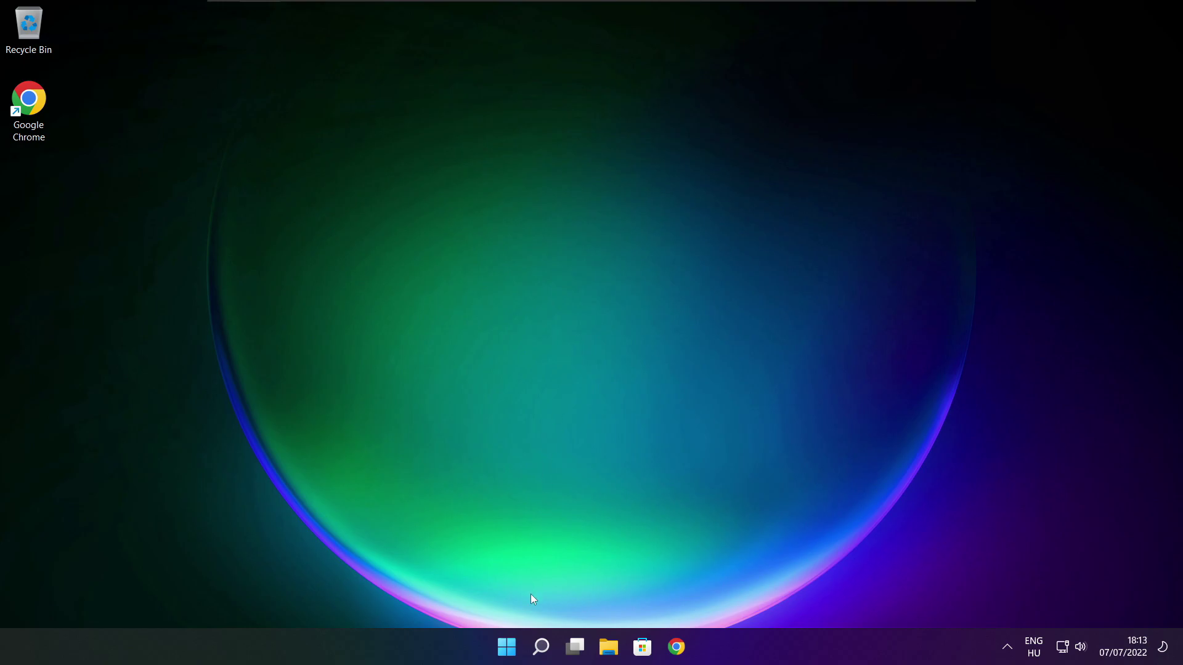
# Launch Task Manager from the Start right-click menu and show its Startup apps list
pyautogui.rightClick(509, 650)
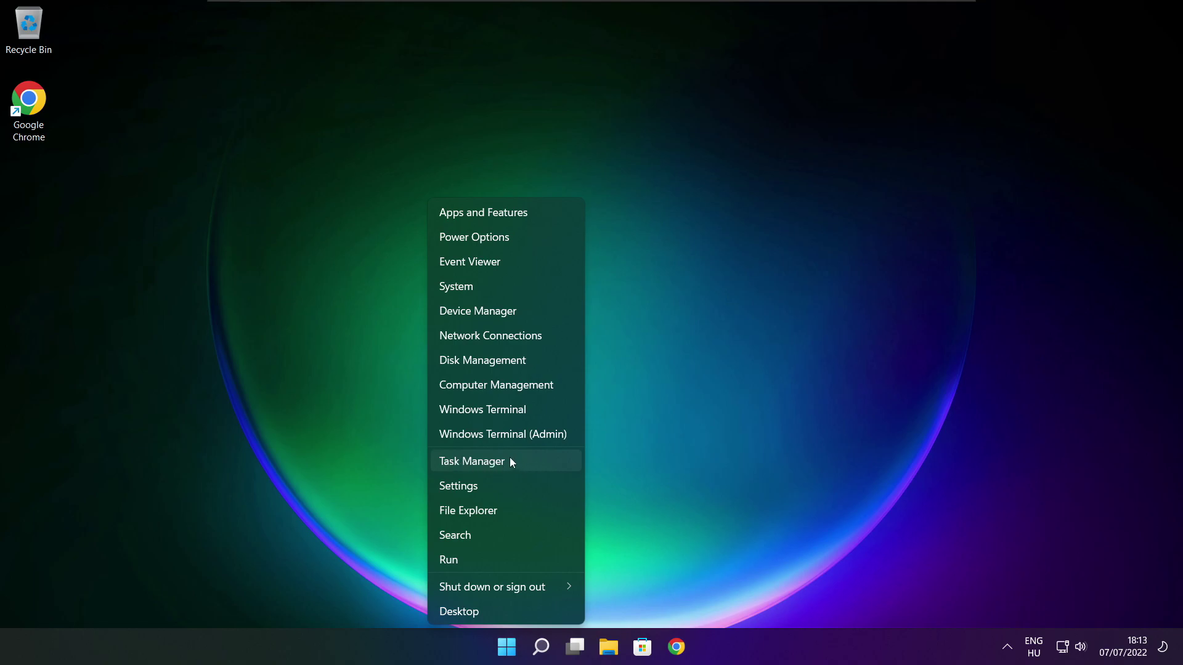
pyautogui.click(508, 461)
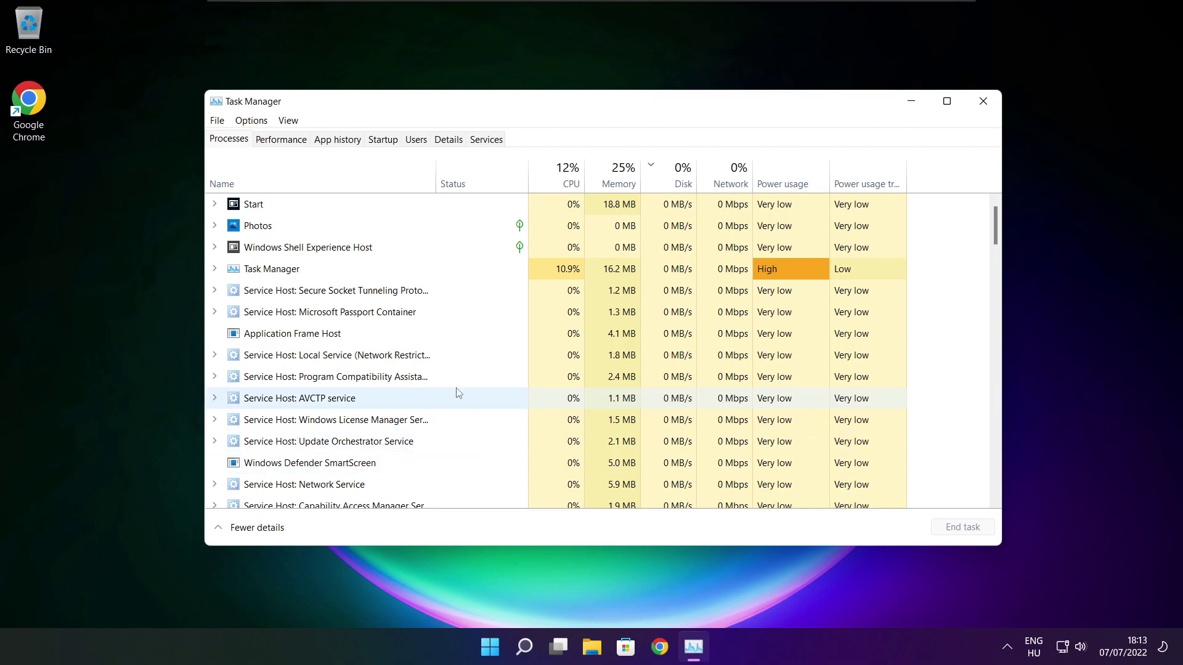
pyautogui.click(385, 142)
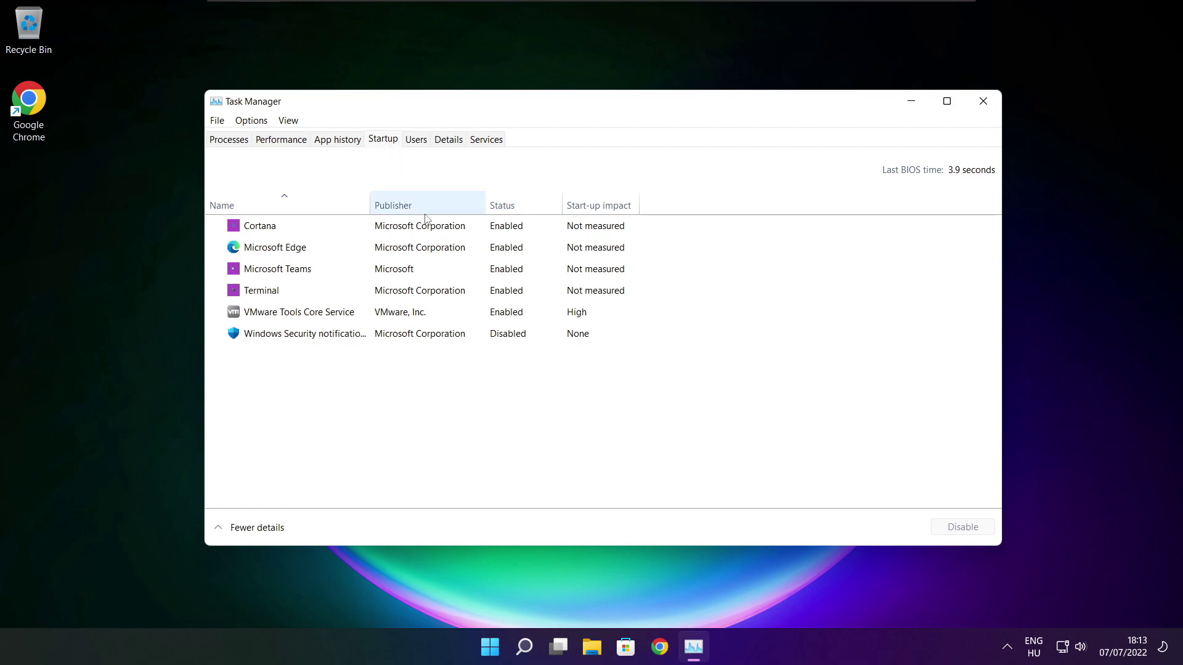
# Disable Cortana, Microsoft Edge, Microsoft Teams and Terminal at startup, then close Task Manager
pyautogui.click(439, 233)
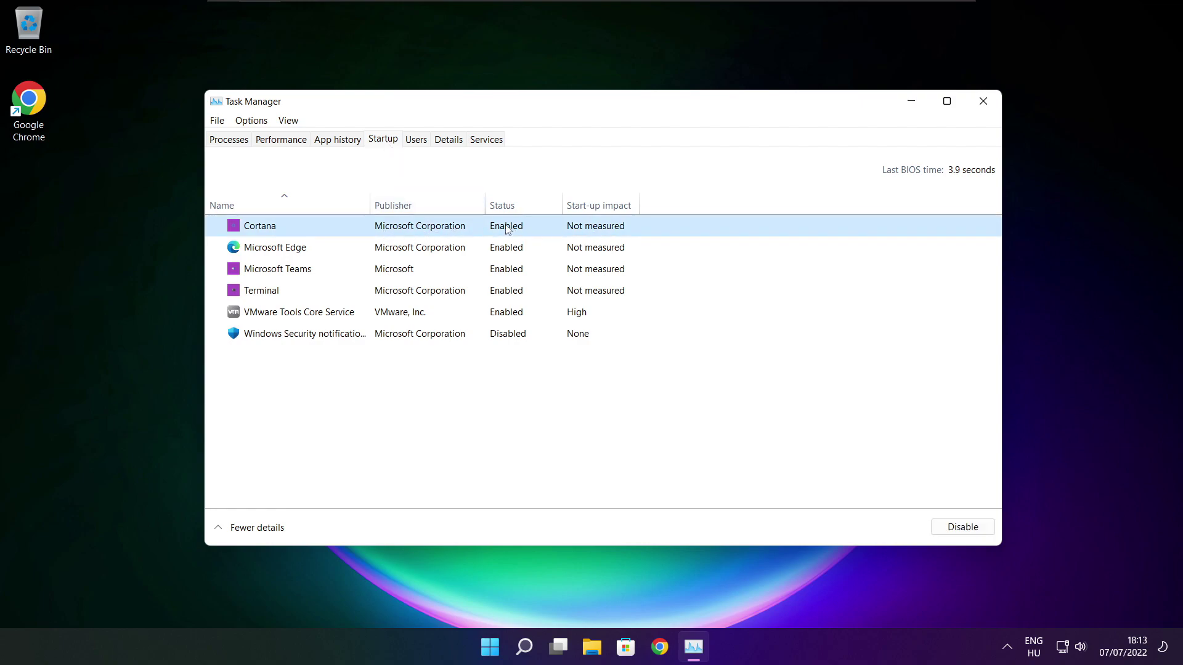
pyautogui.click(950, 535)
pyautogui.click(368, 253)
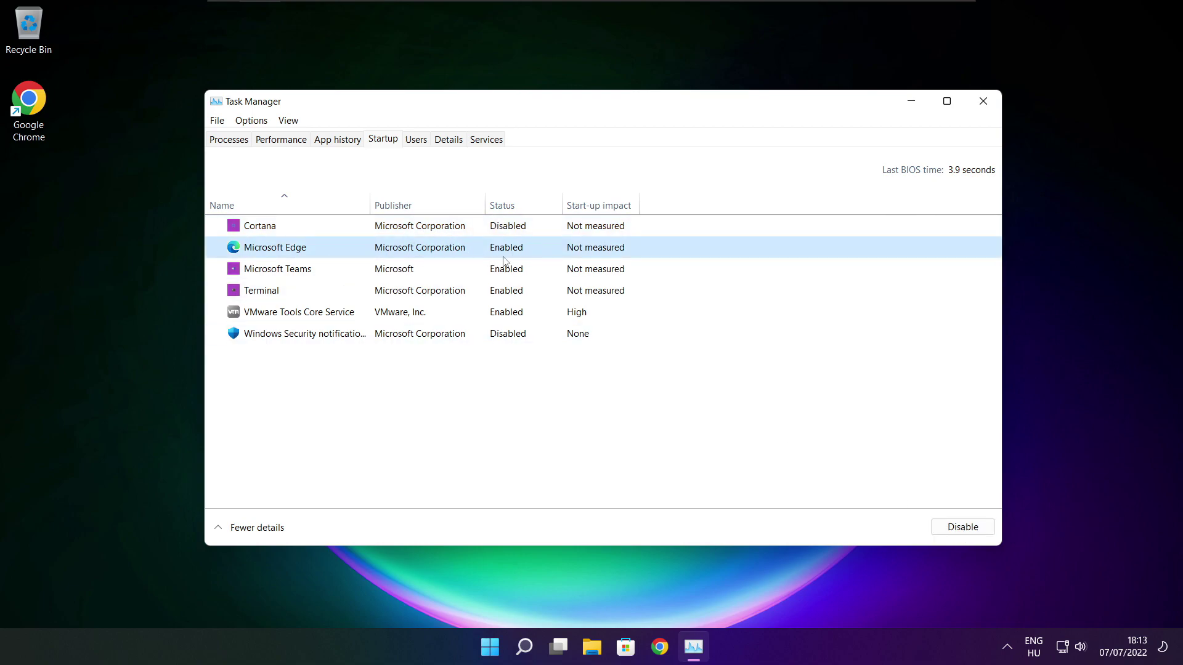
pyautogui.click(960, 526)
pyautogui.click(521, 271)
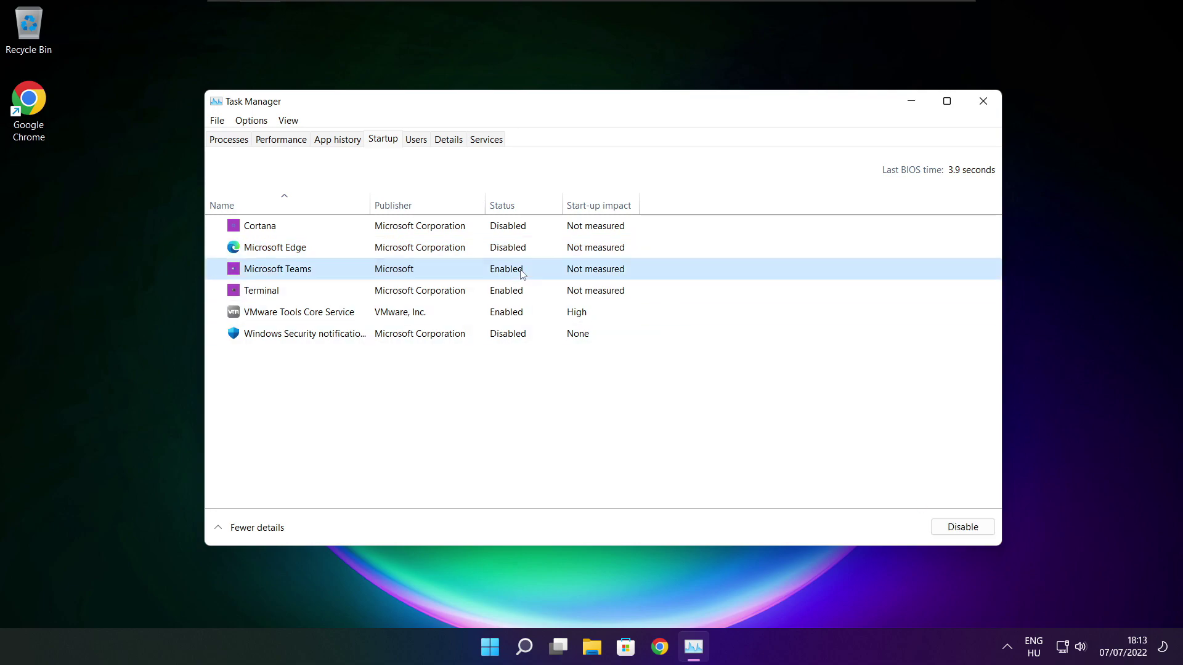
pyautogui.click(979, 532)
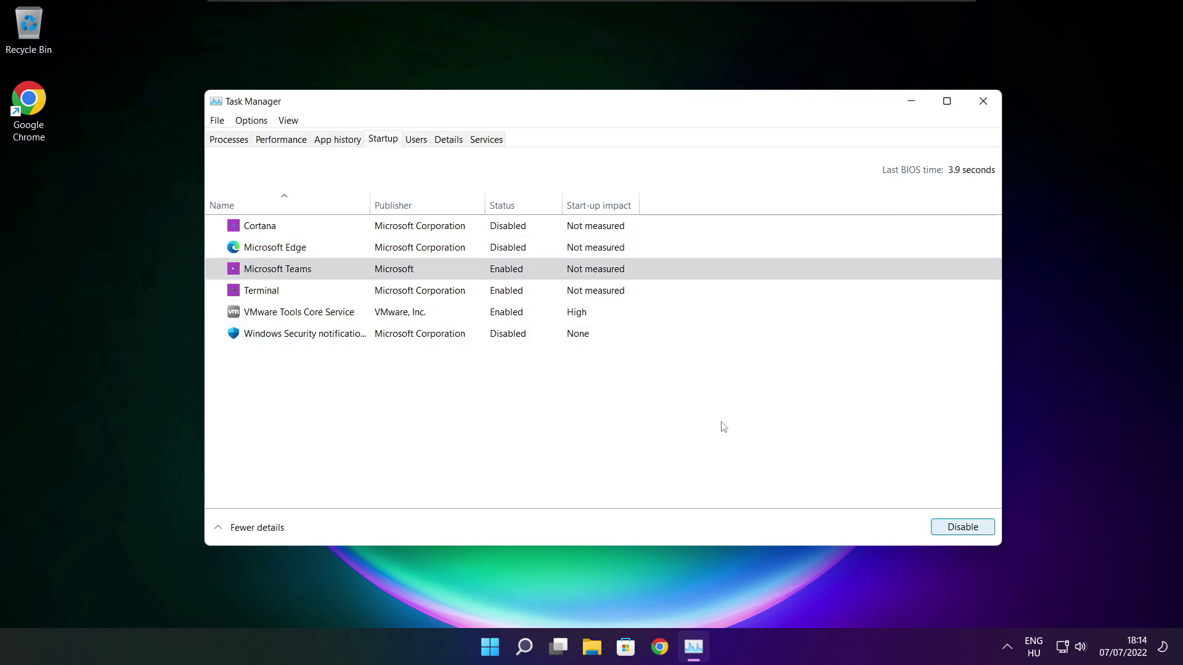
pyautogui.click(450, 299)
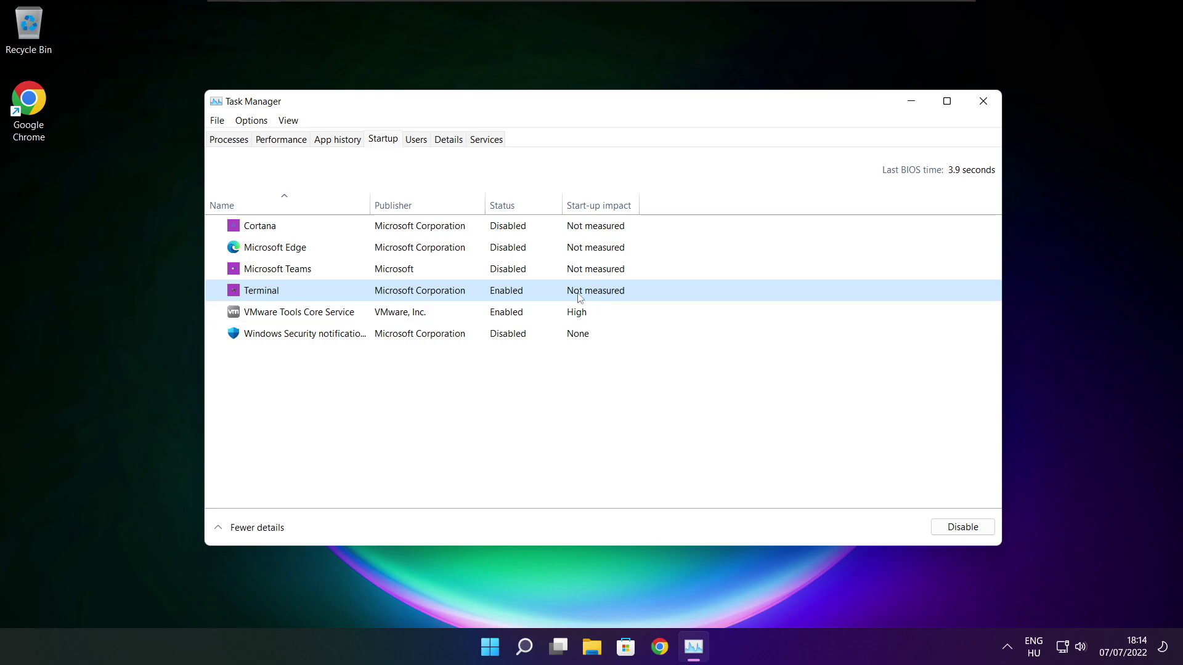
pyautogui.click(979, 532)
pyautogui.click(982, 102)
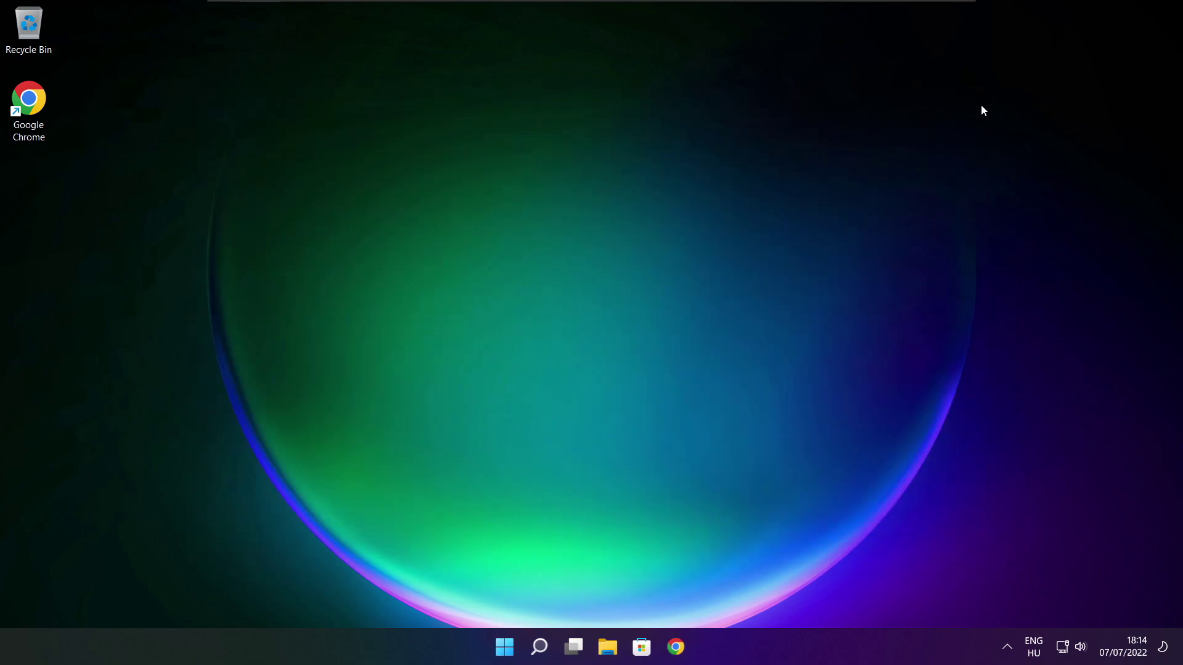
# Analyse drive C: (9% fragmented), start optimising it, and close Optimise Drives
pyautogui.click(542, 654)
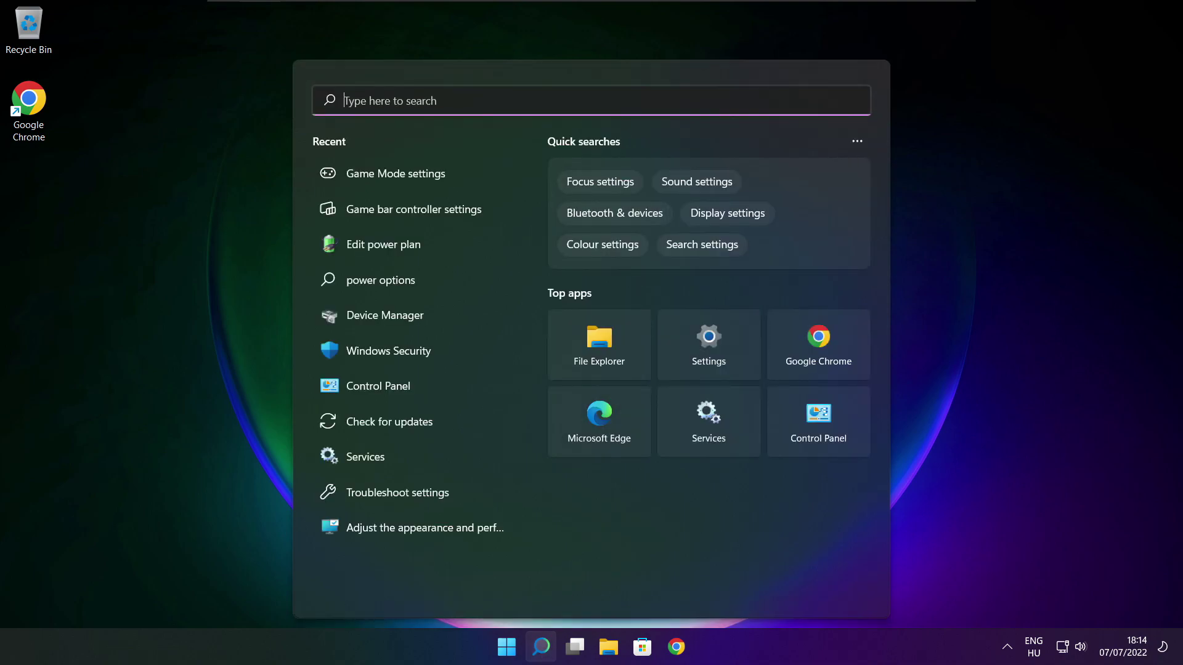
pyautogui.write('op')
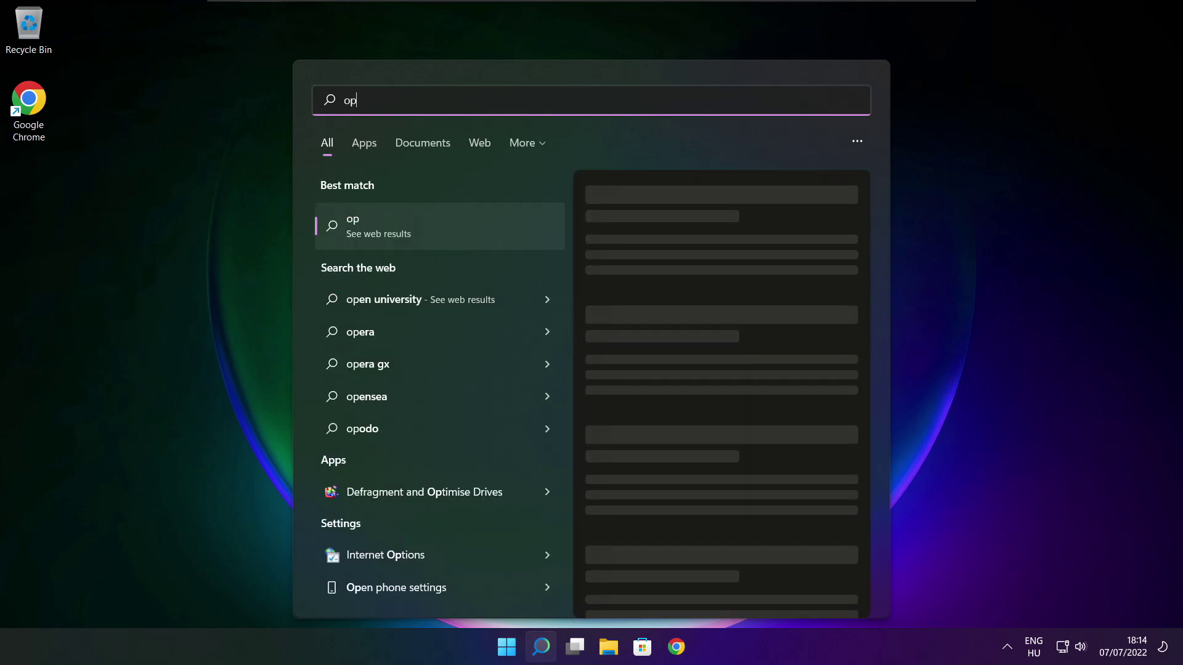
pyautogui.write('timise')
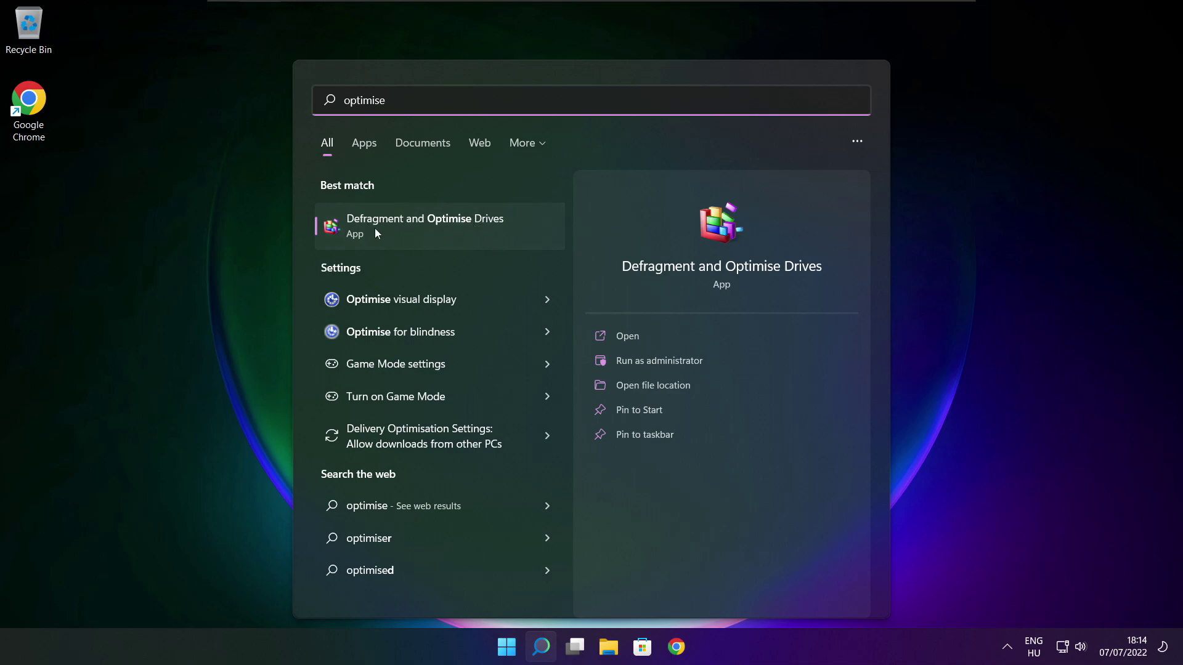
pyautogui.click(453, 224)
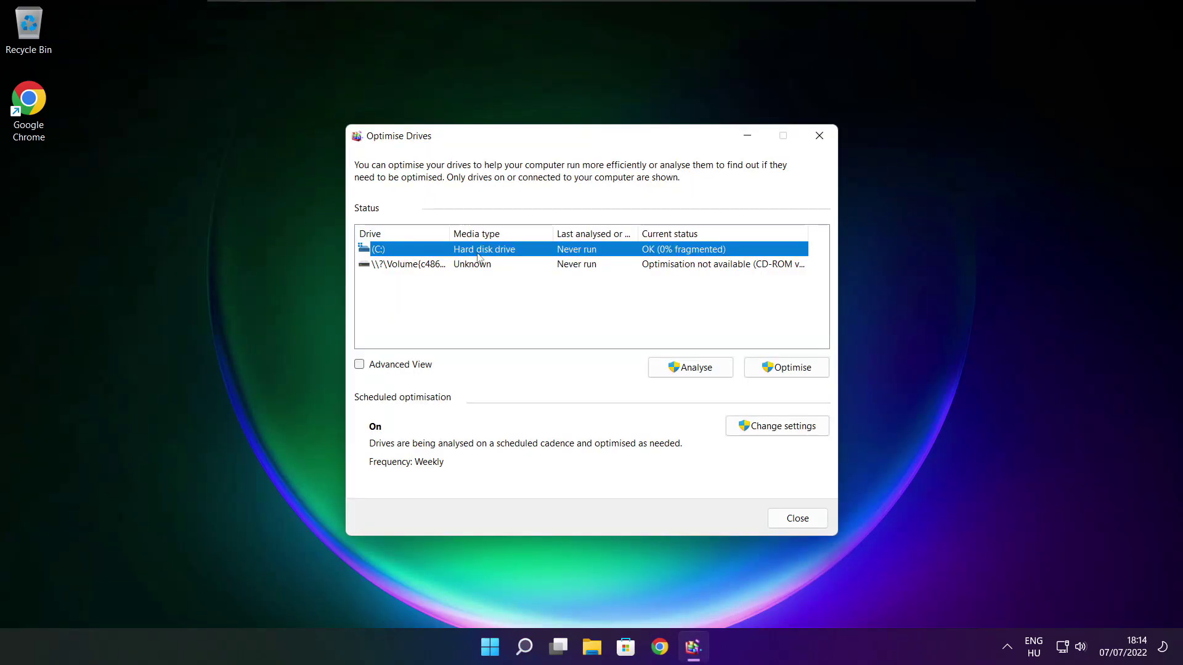
pyautogui.click(679, 368)
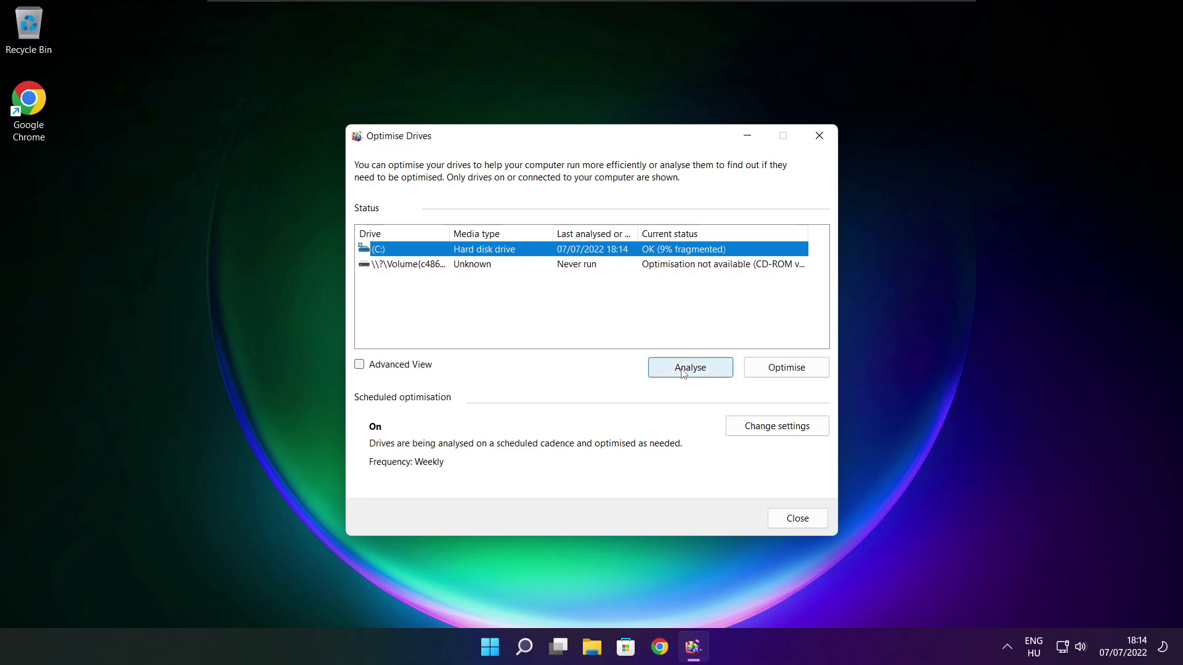
pyautogui.click(791, 373)
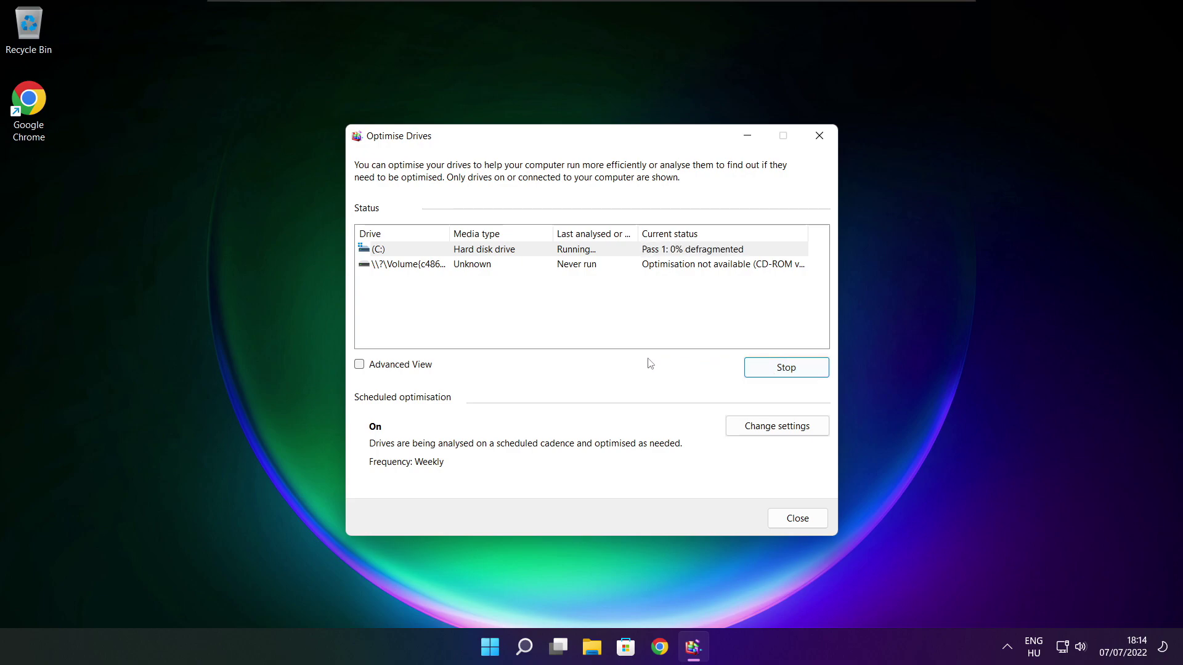
pyautogui.hotkey('alt', 'F4')
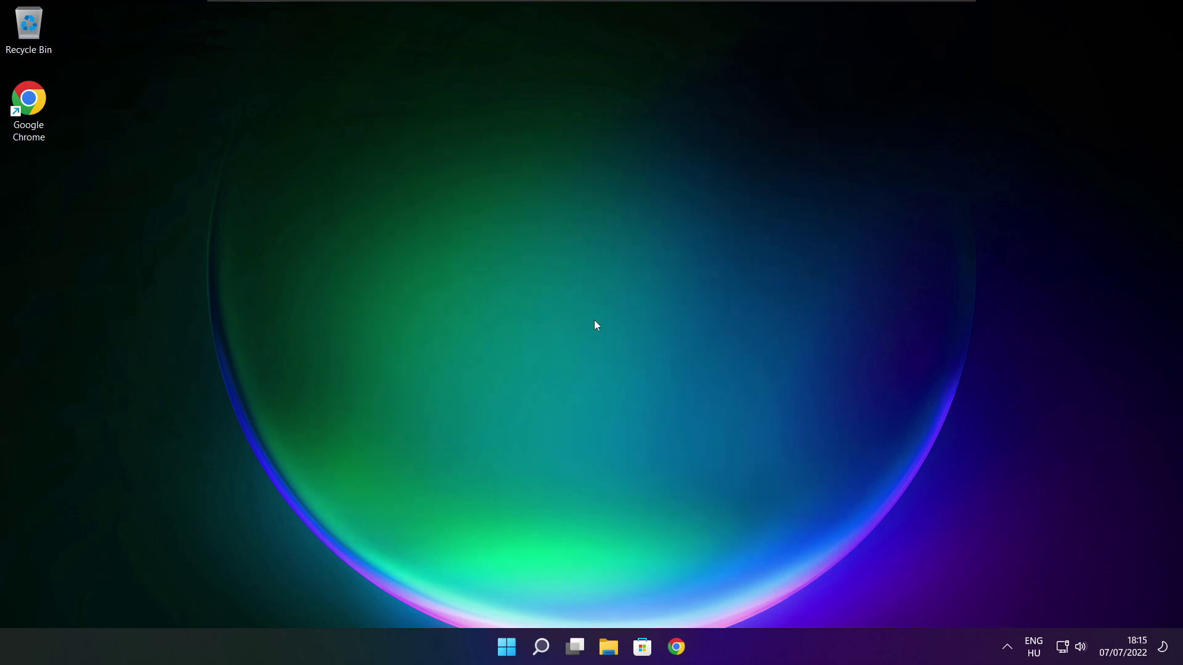
# Re-check Windows Update (up to date, KB5014668 still available) and close Settings
pyautogui.click(542, 649)
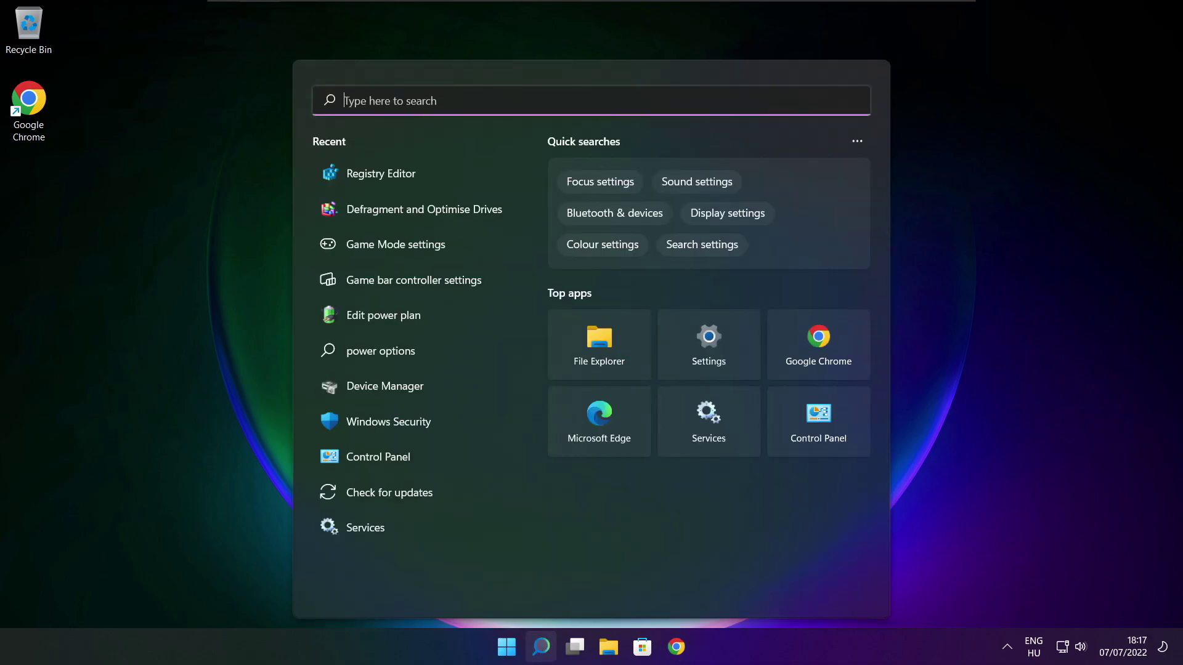
pyautogui.write('updates')
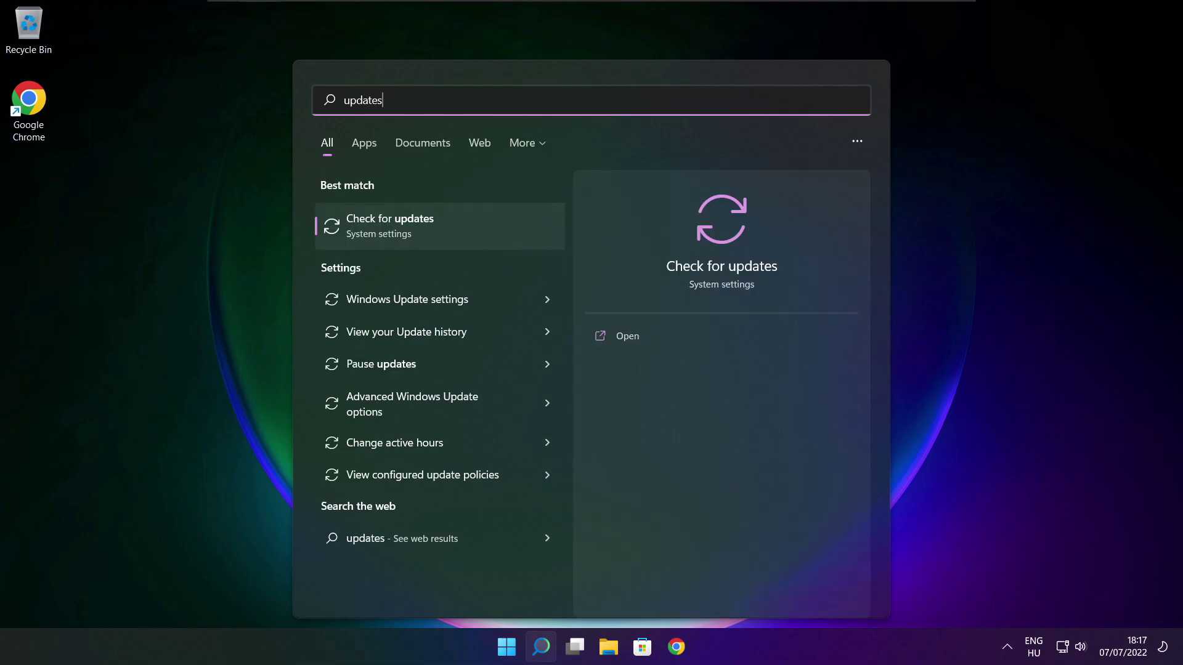
pyautogui.click(431, 234)
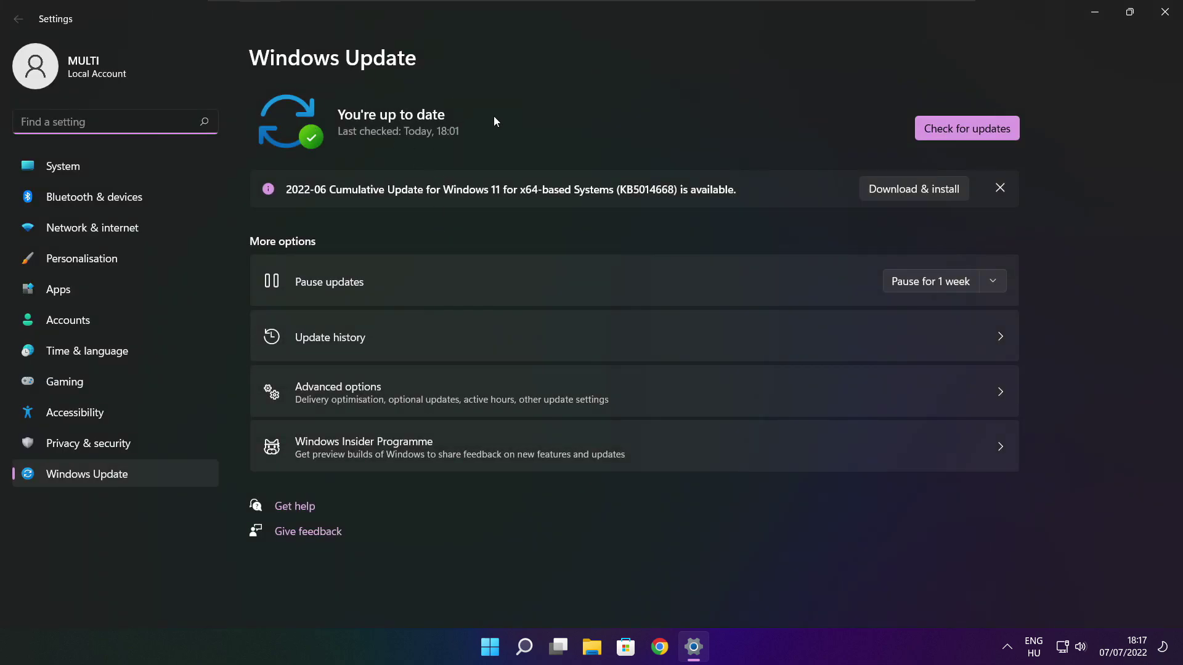
pyautogui.click(966, 128)
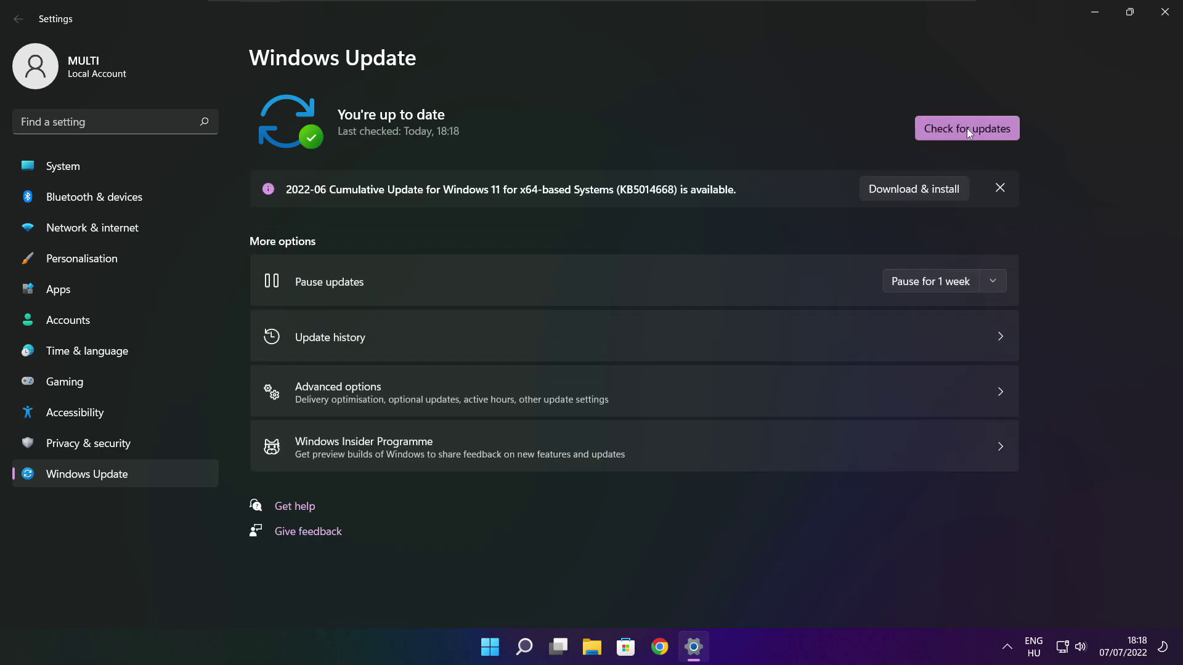
pyautogui.click(1165, 14)
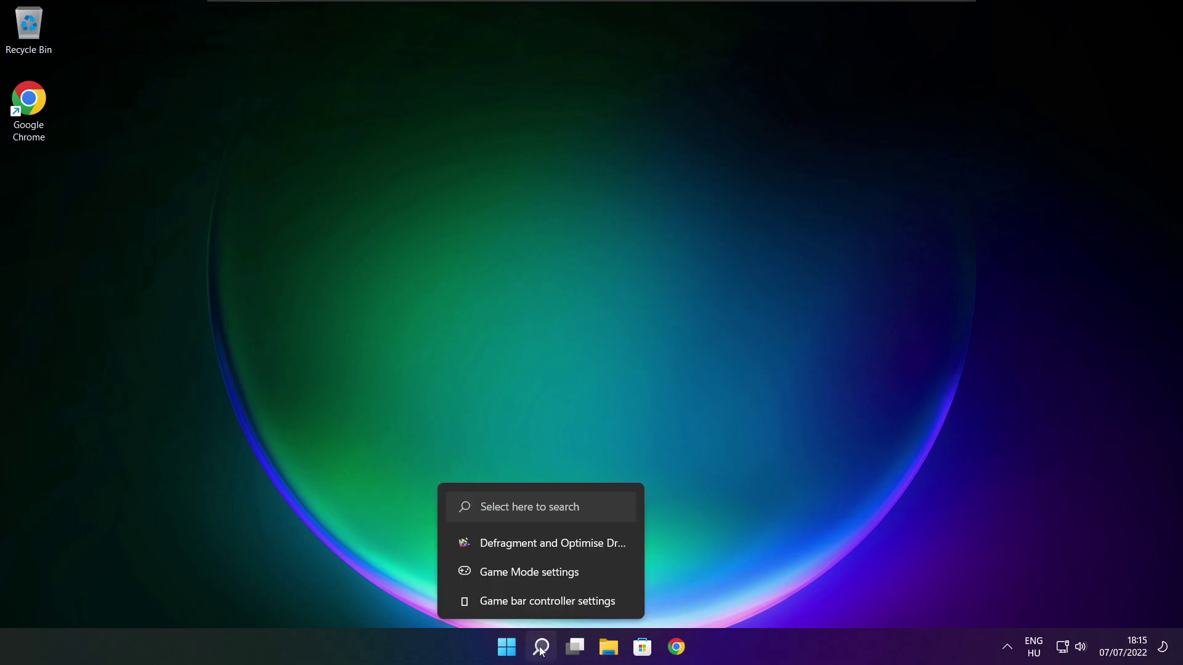
# Launch Registry Editor and navigate to HKEY_CURRENT_USER\System\GameConfigStore
pyautogui.click(541, 648)
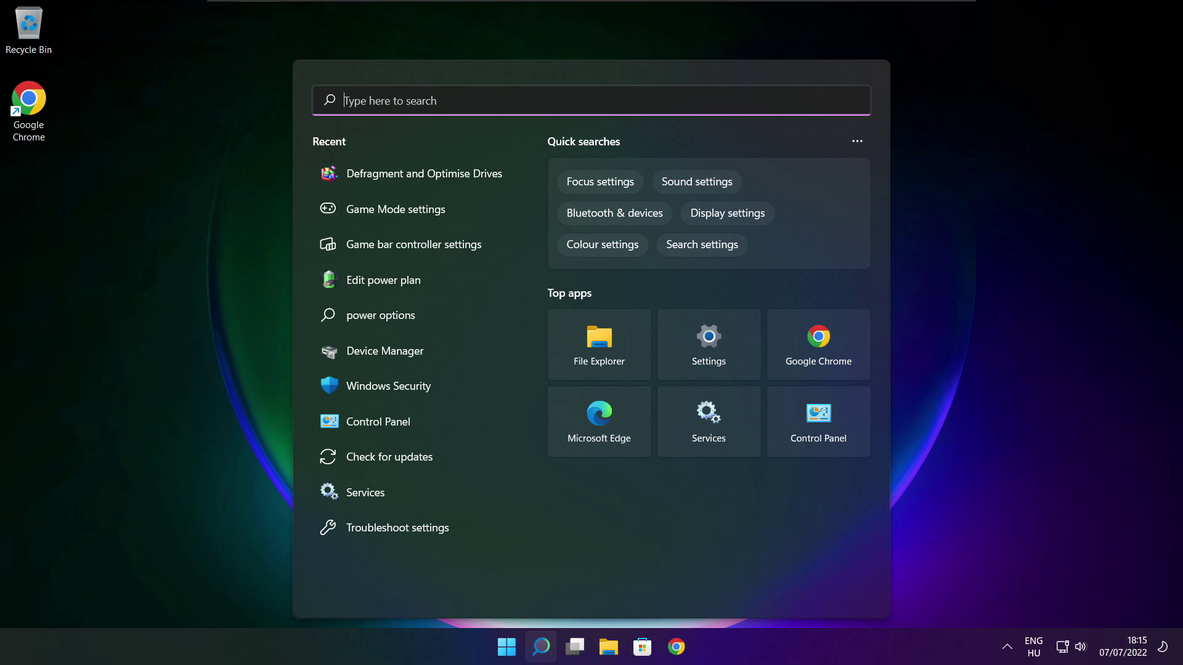
pyautogui.write('regedit')
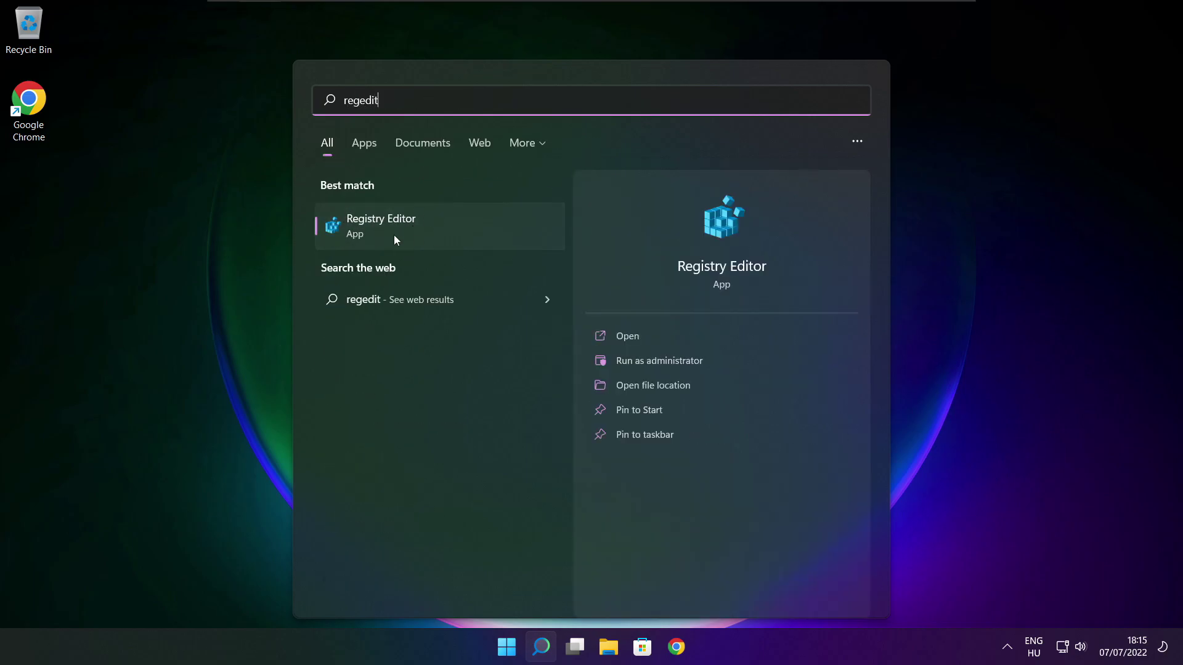
pyautogui.click(452, 228)
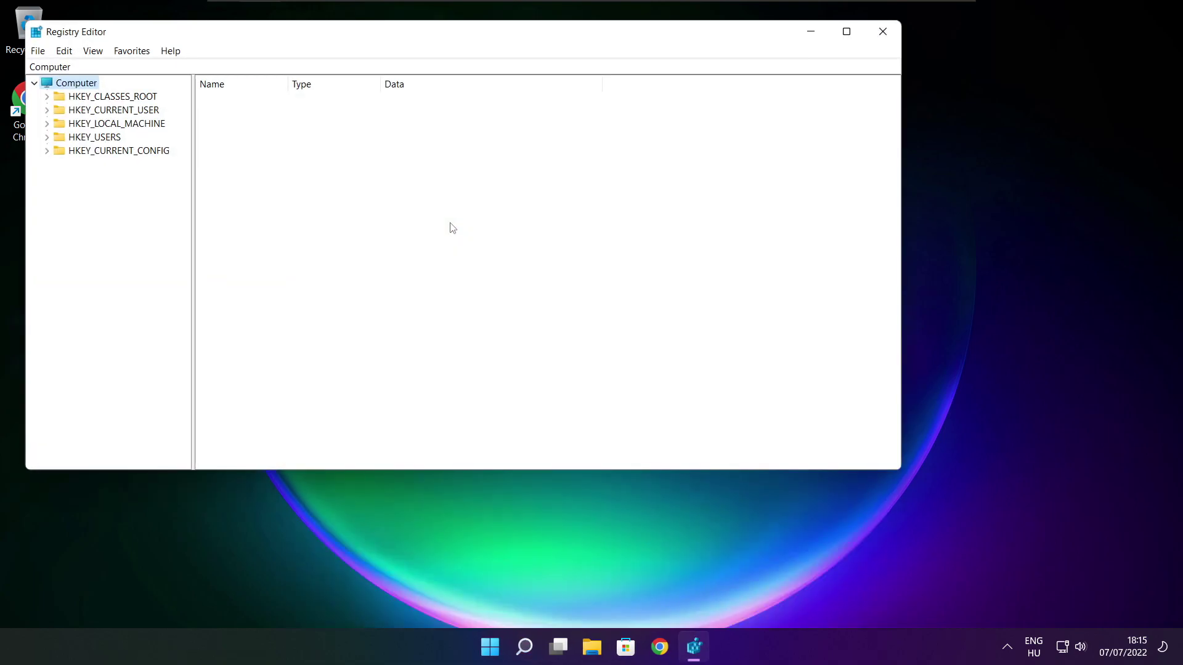
pyautogui.moveTo(357, 35); pyautogui.dragTo(483, 124)
pyautogui.click(196, 201)
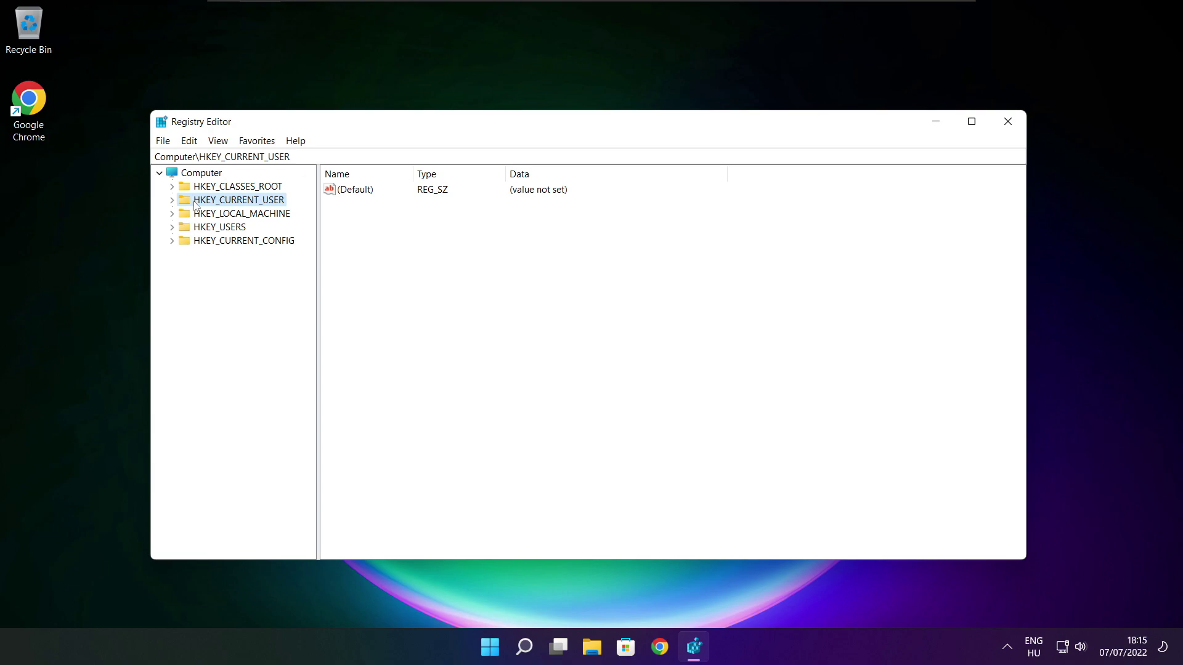
pyautogui.click(172, 200)
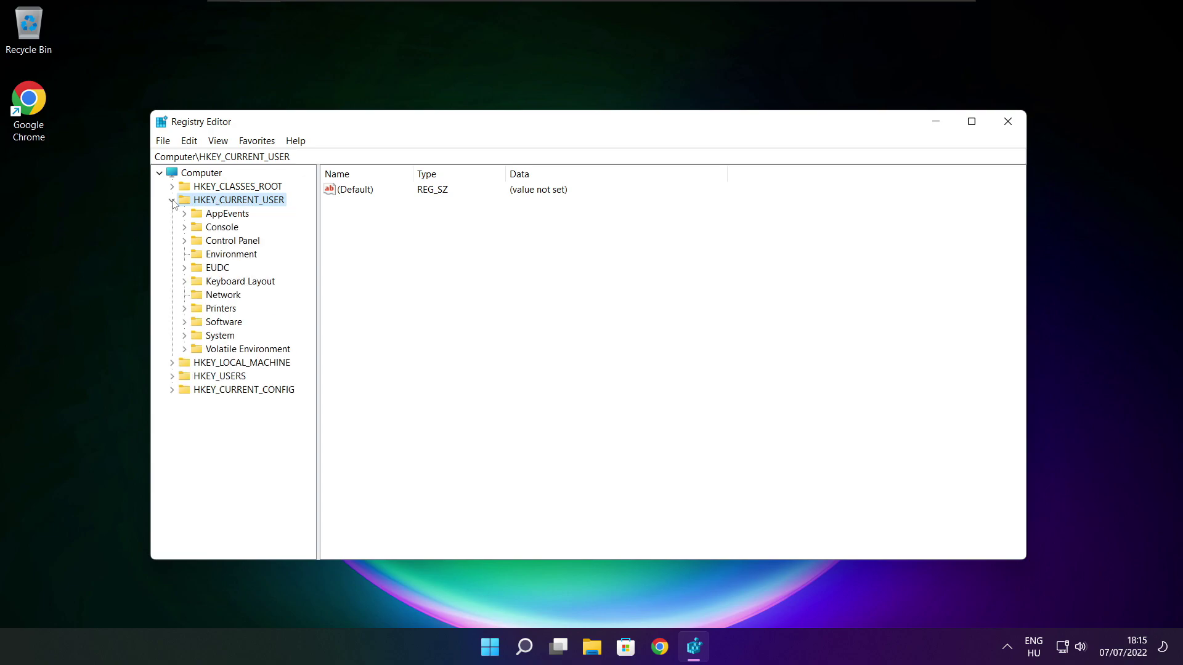
pyautogui.click(199, 339)
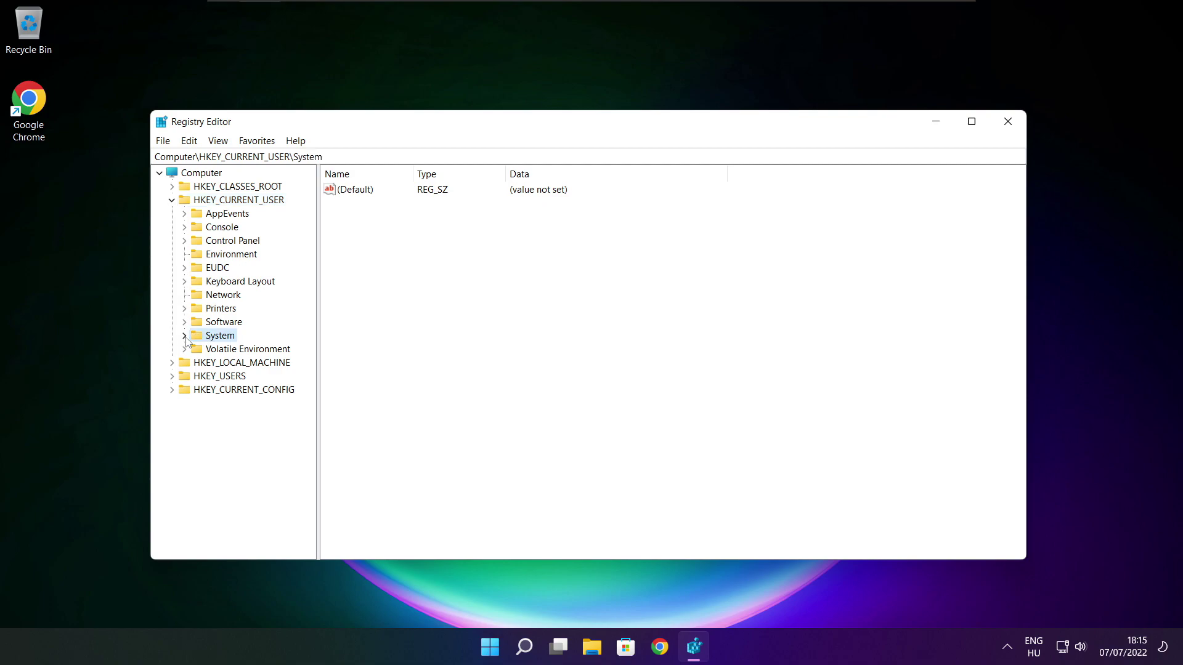
pyautogui.click(184, 335)
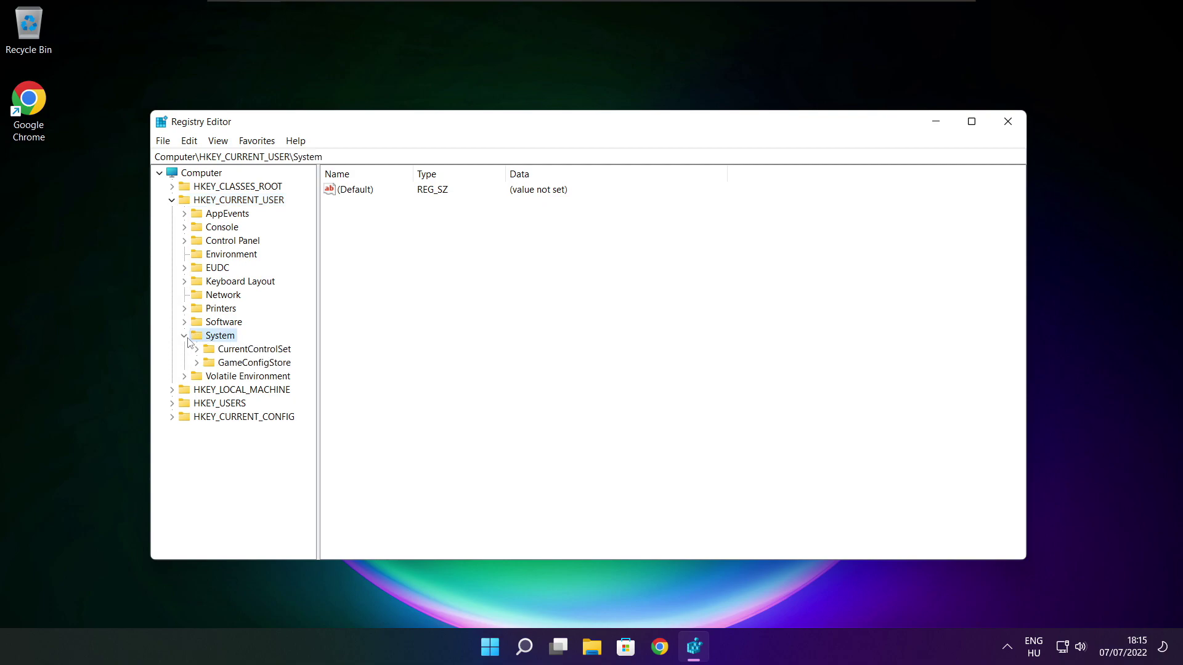
pyautogui.click(229, 365)
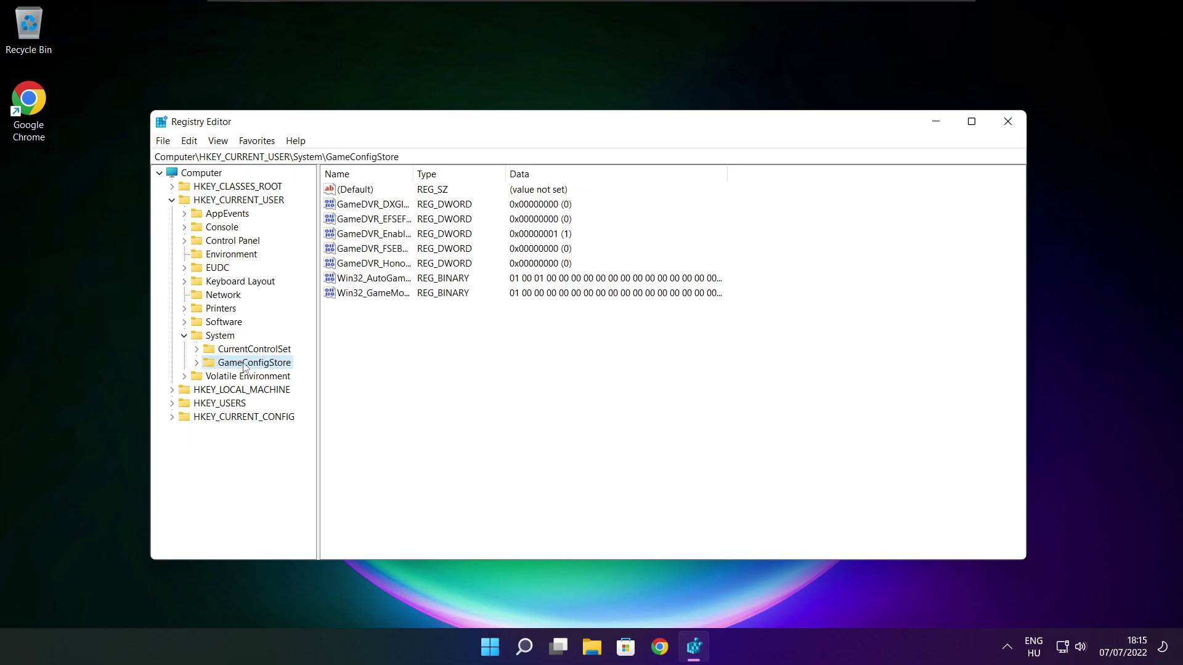
# Set GameDVR_Enabled to 0 and collapse the HKEY_CURRENT_USER branch
pyautogui.moveTo(413, 173); pyautogui.dragTo(519, 169)
pyautogui.click(388, 236)
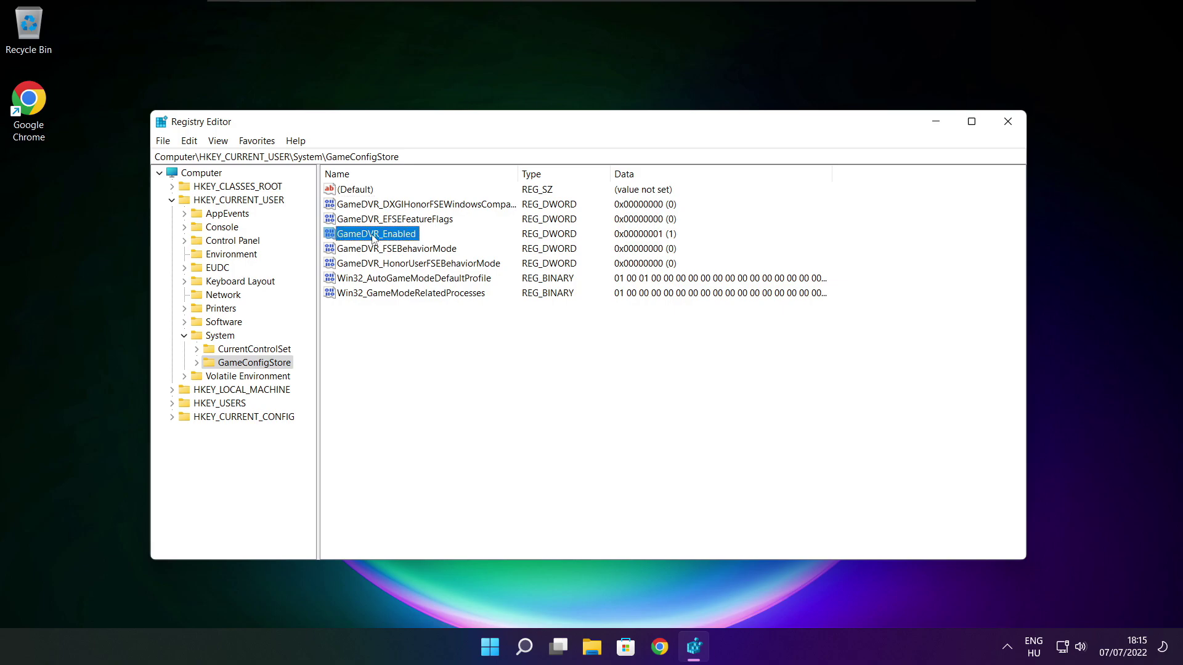
pyautogui.doubleClick(374, 238)
pyautogui.moveTo(350, 207); pyautogui.dragTo(622, 254)
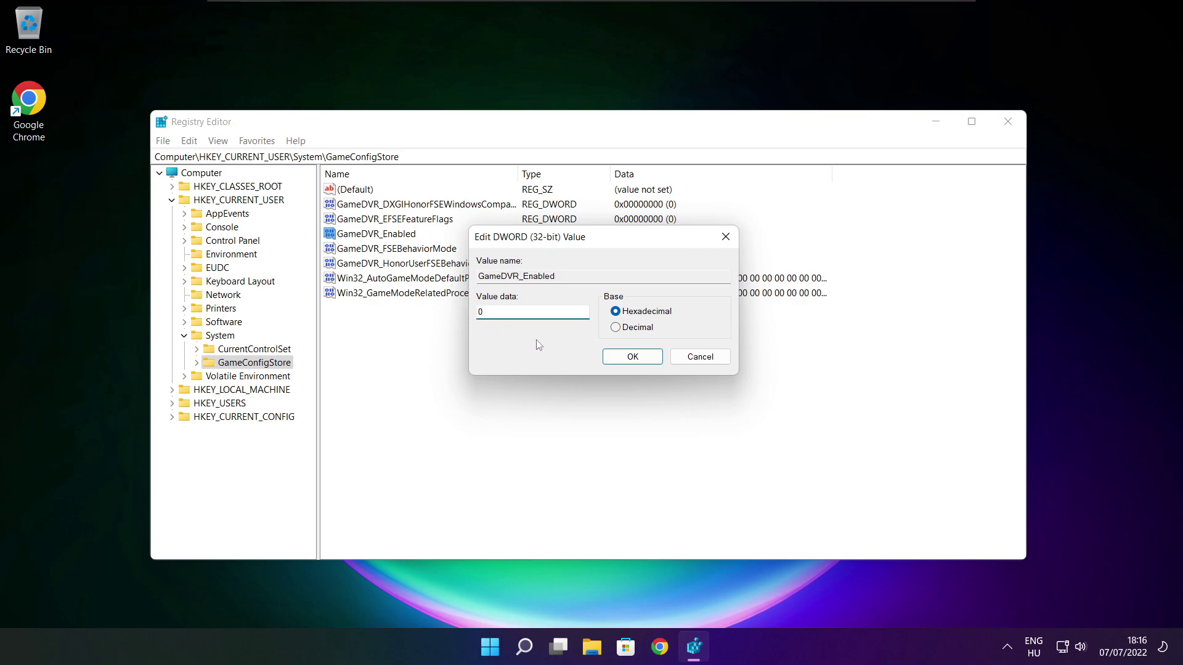
pyautogui.click(634, 361)
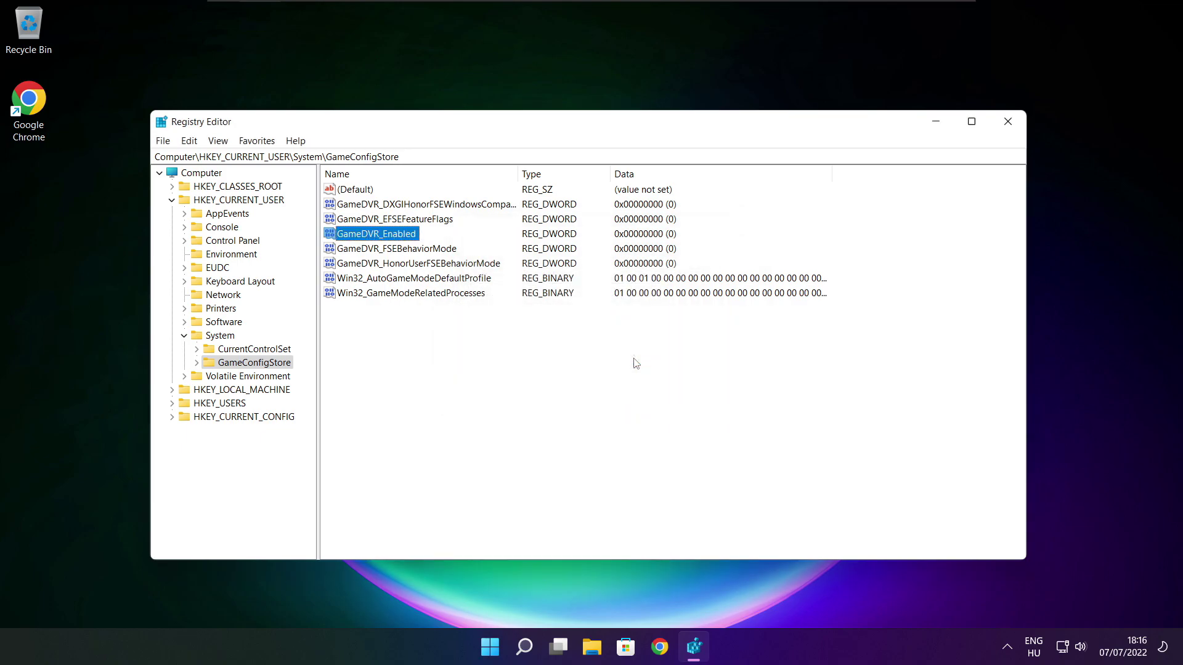
pyautogui.click(172, 201)
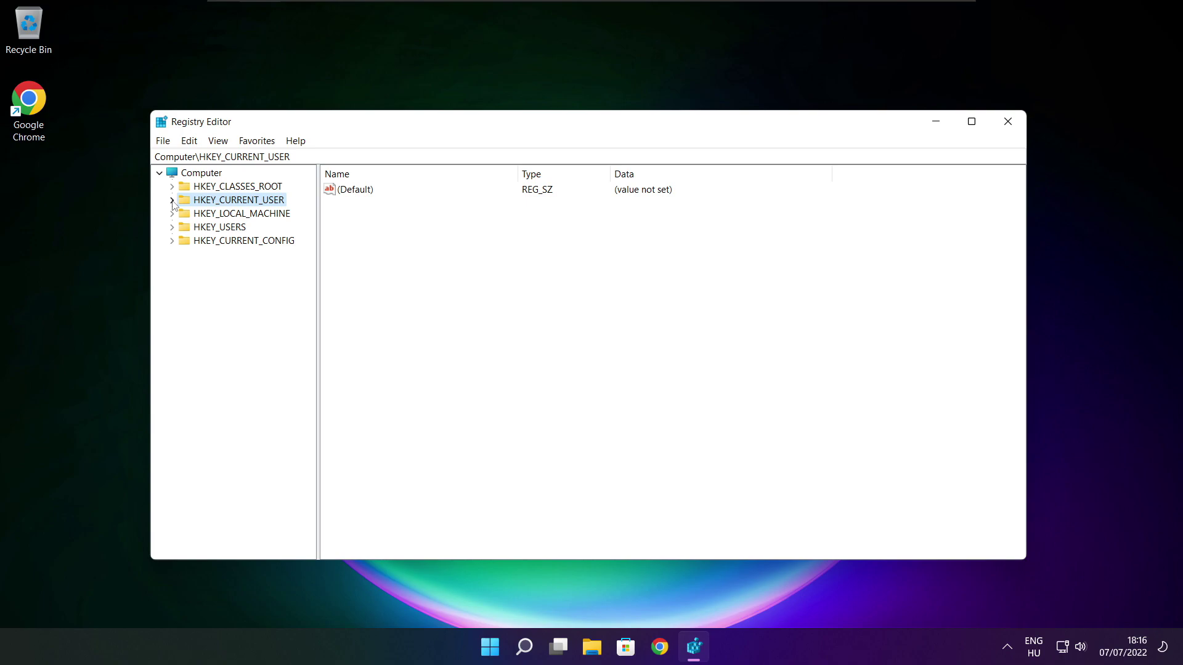
# Expand HKEY_LOCAL_MACHINE\SOFTWARE\Microsoft in the key tree
pyautogui.click(186, 215)
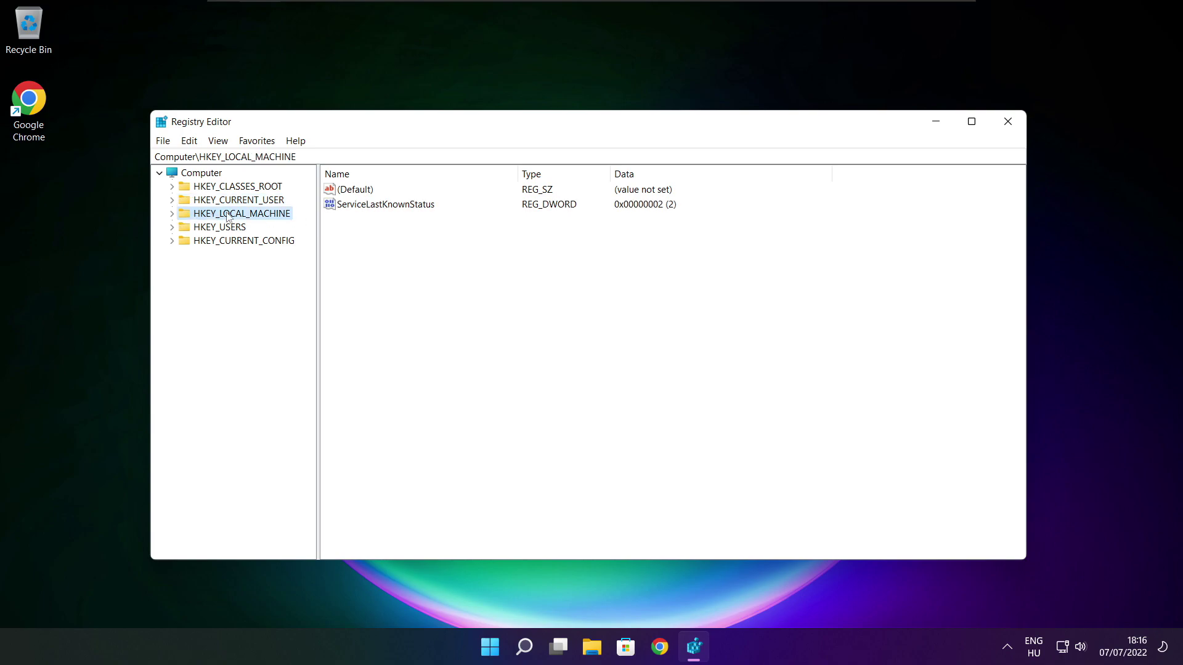
pyautogui.click(172, 214)
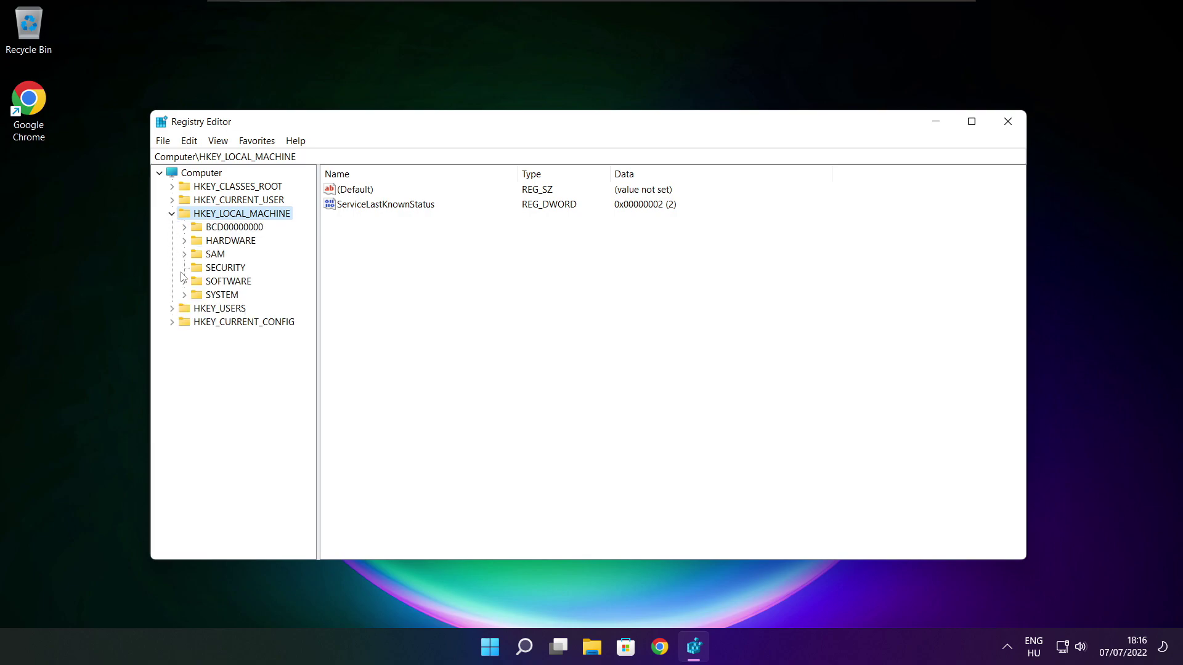
pyautogui.click(213, 284)
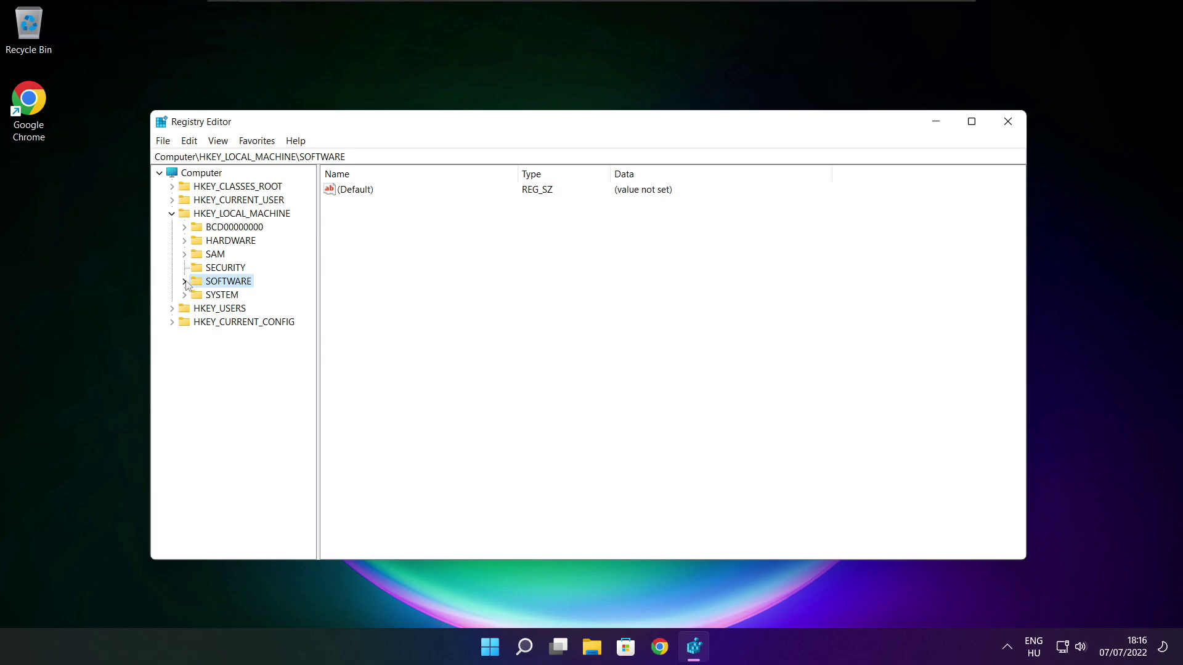
pyautogui.click(184, 281)
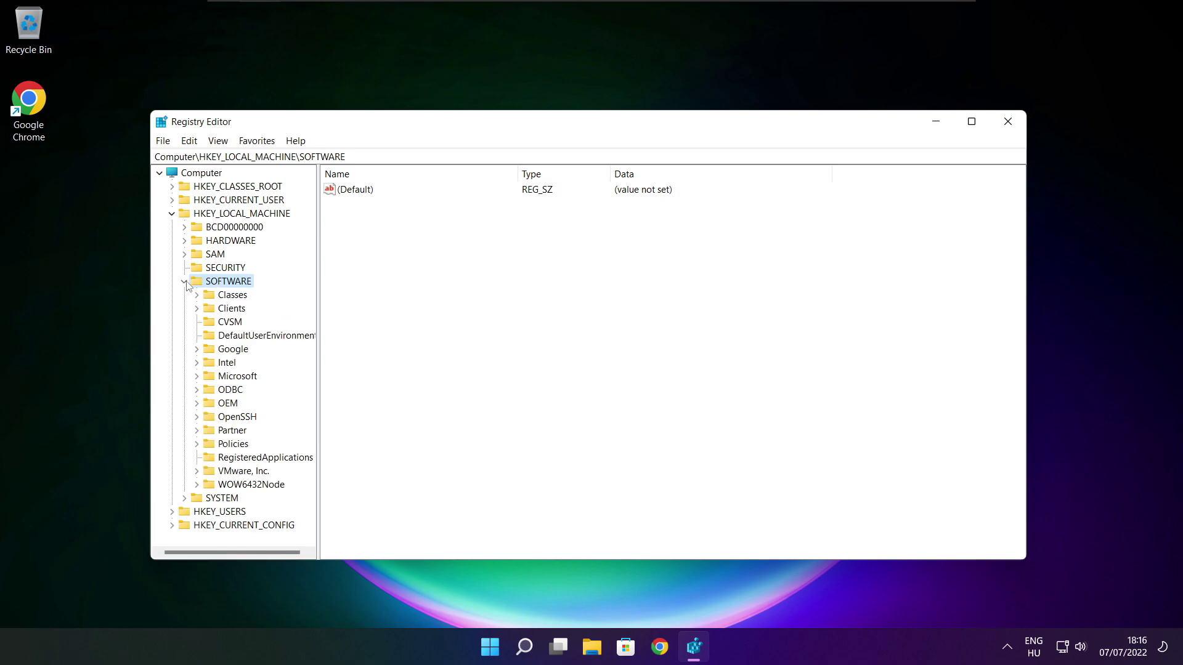
pyautogui.click(224, 378)
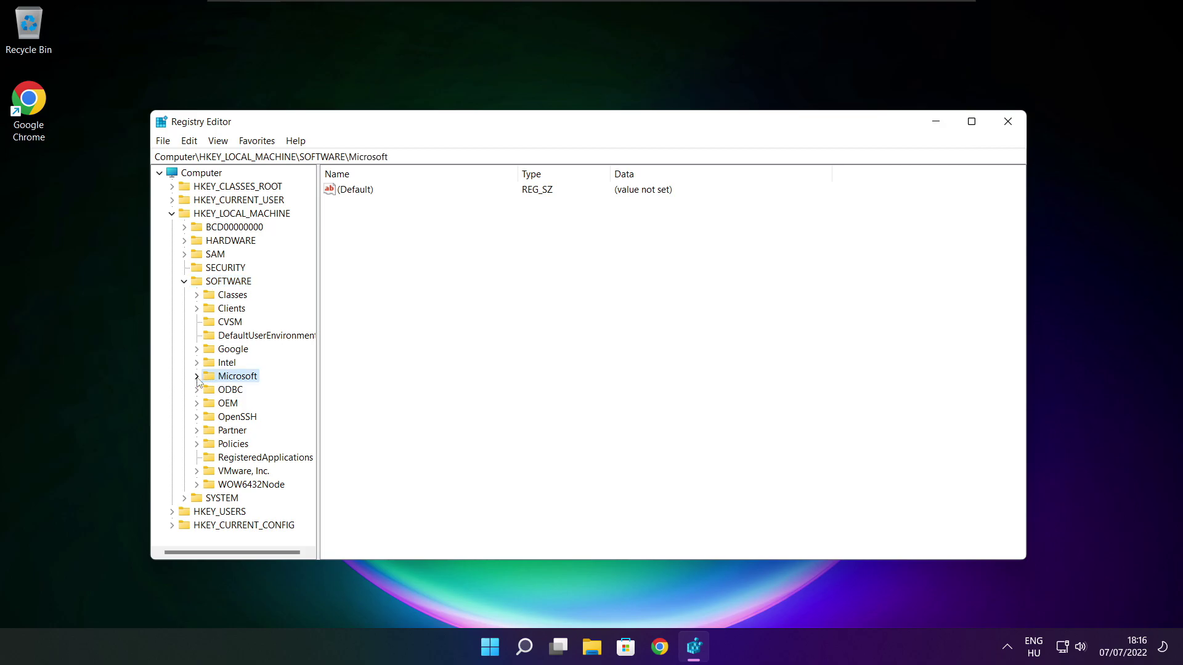
pyautogui.click(198, 377)
# Drill into PolicyManager\default and select the ApplicationManagement key
pyautogui.scroll(-20, 242, 370)
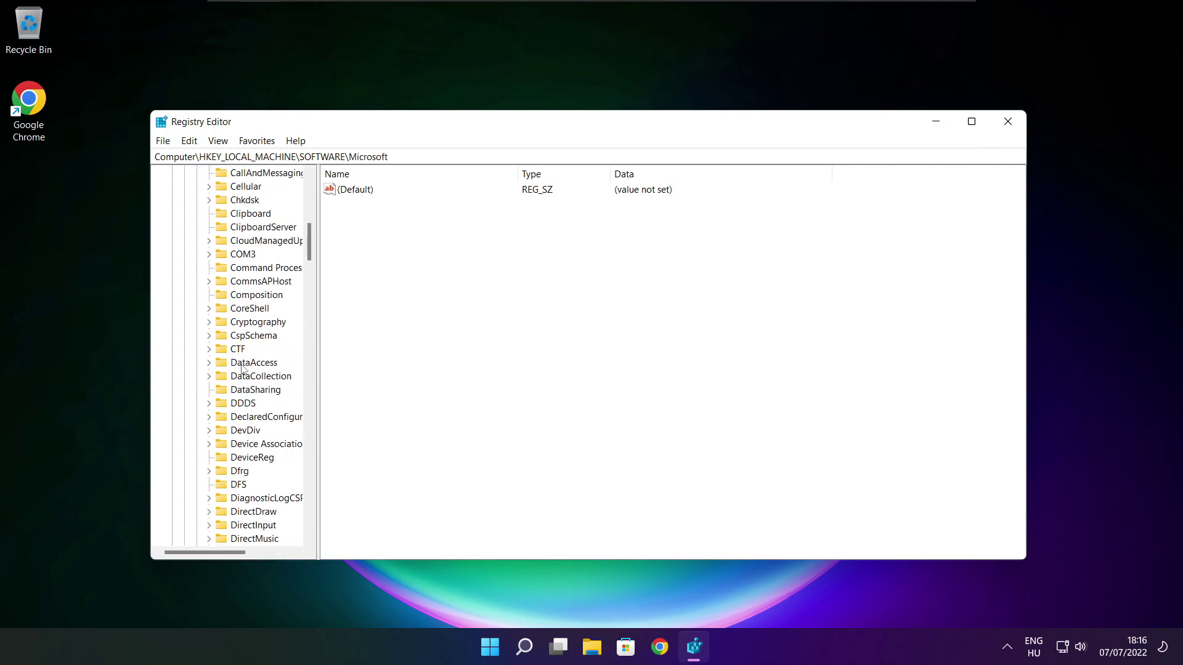
pyautogui.scroll(-20, 242, 370)
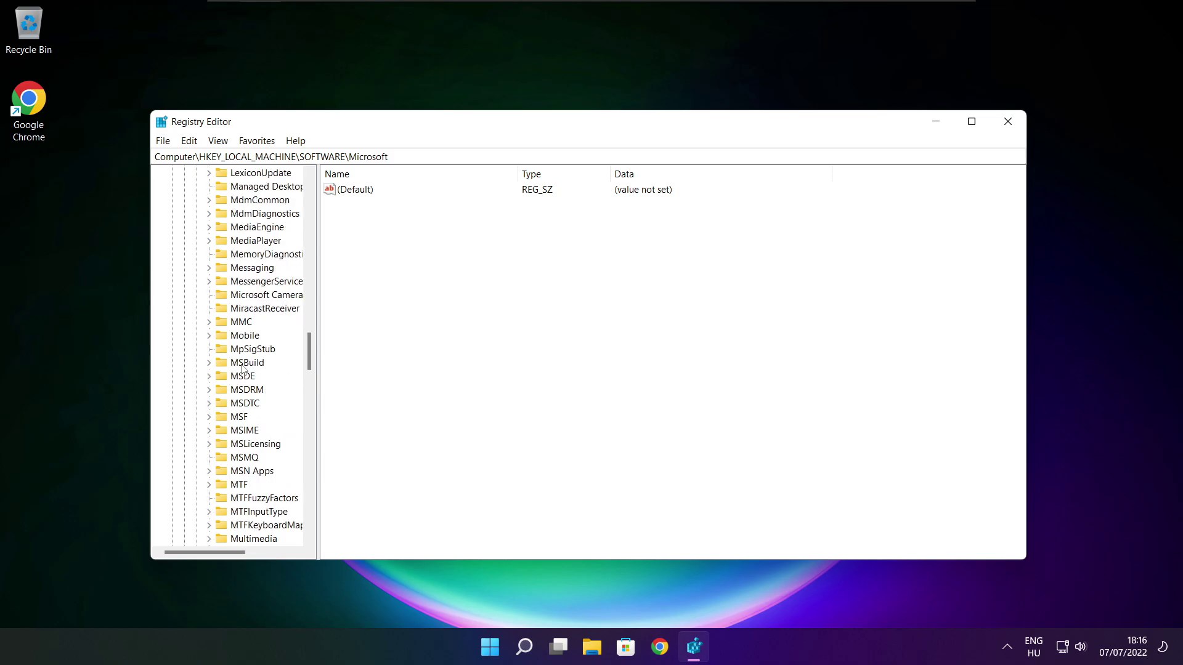
pyautogui.scroll(-1, 242, 368)
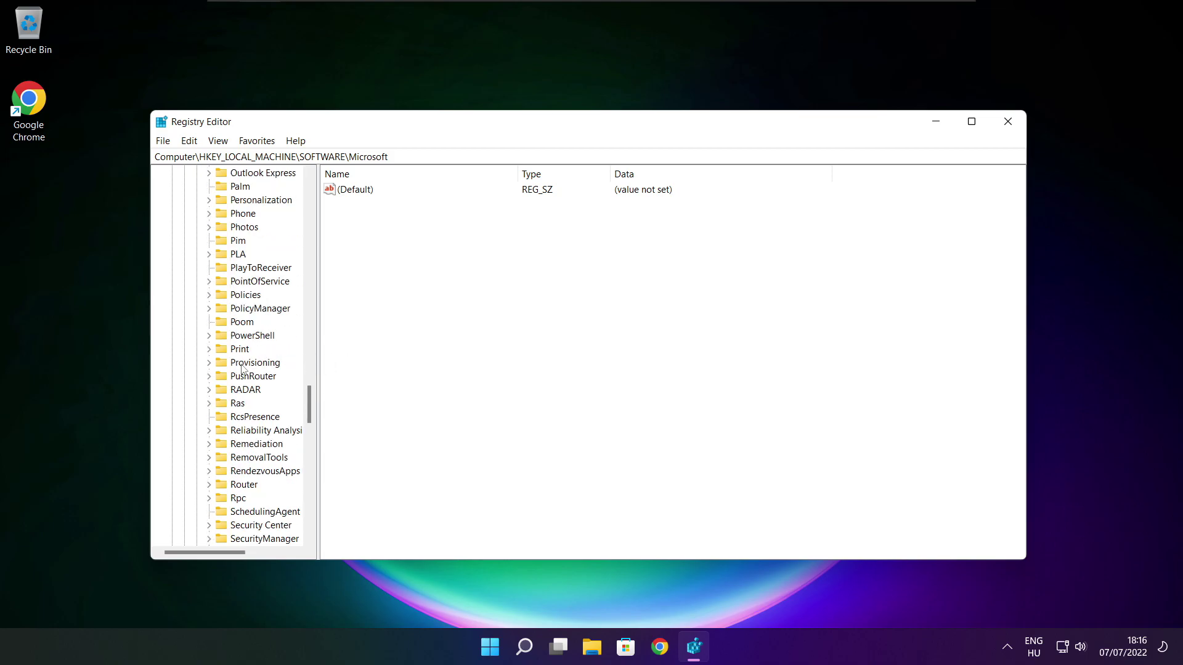
pyautogui.scroll(1, 243, 345)
pyautogui.click(245, 351)
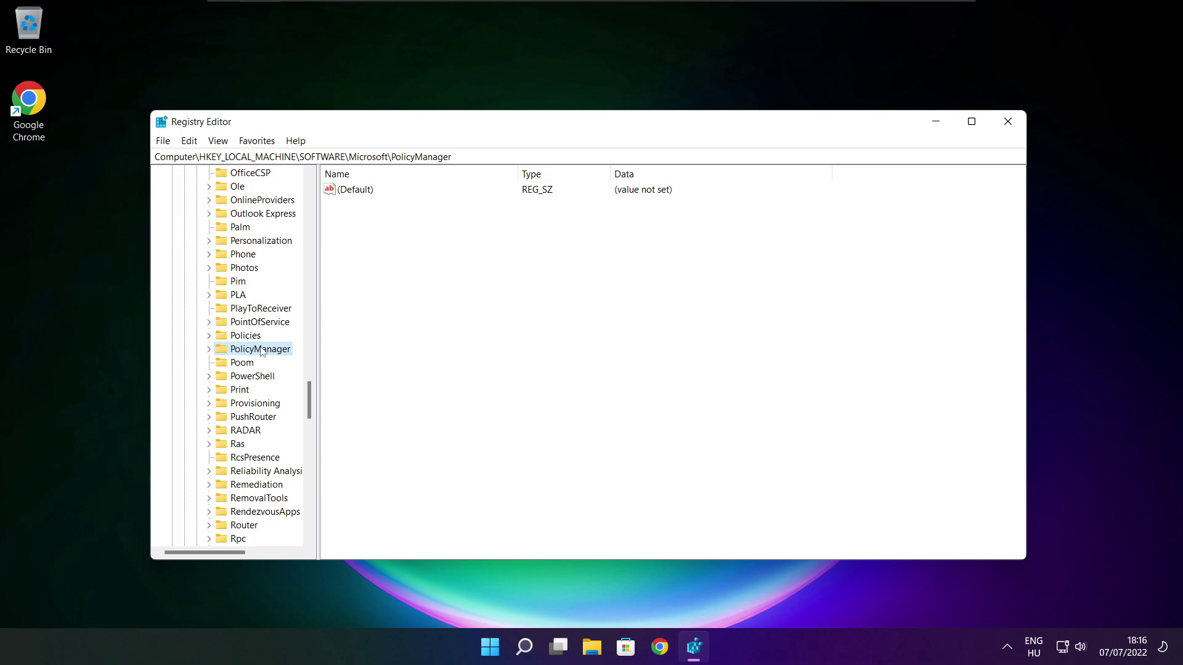
pyautogui.click(209, 349)
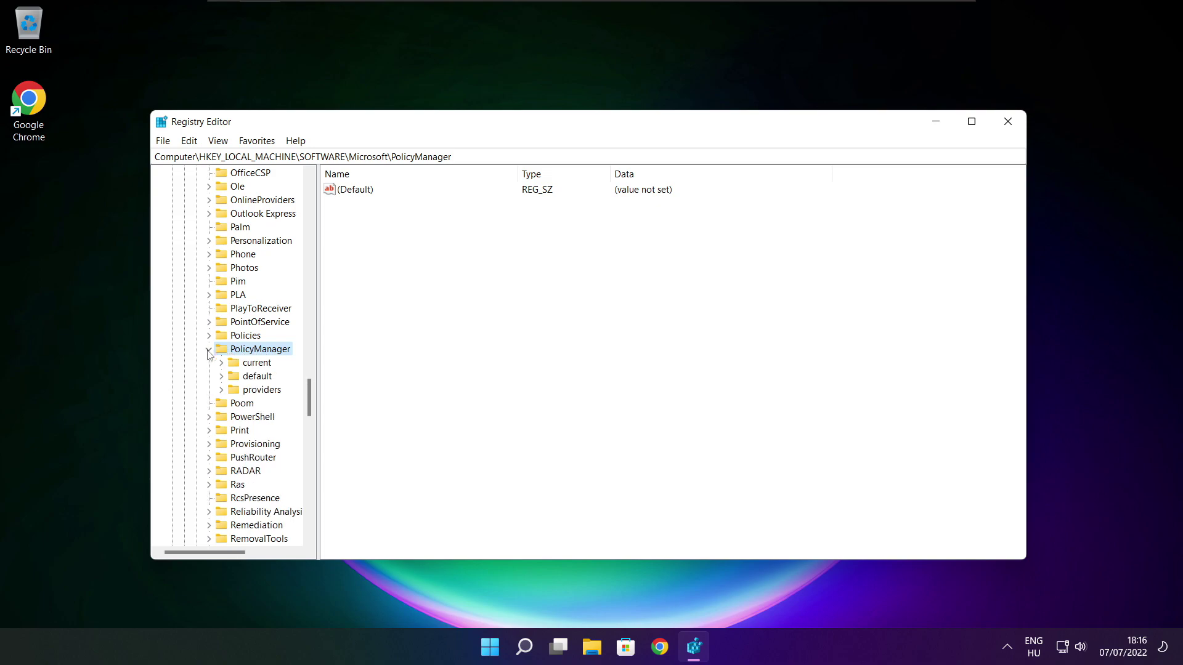
pyautogui.click(250, 380)
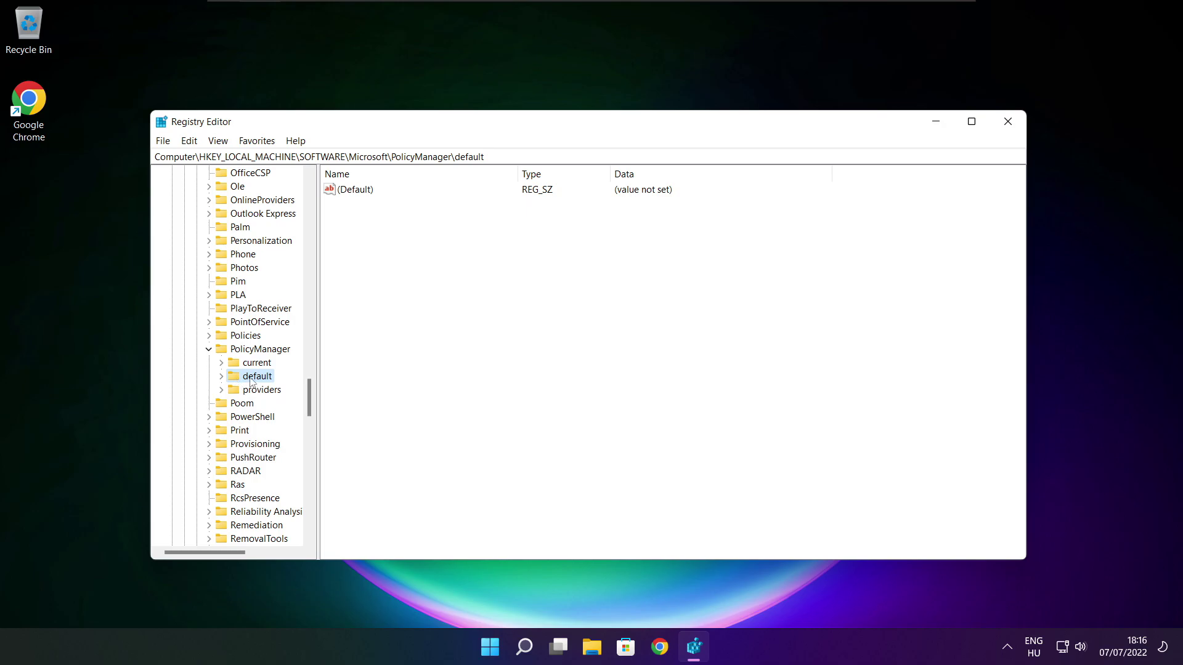
pyautogui.click(222, 377)
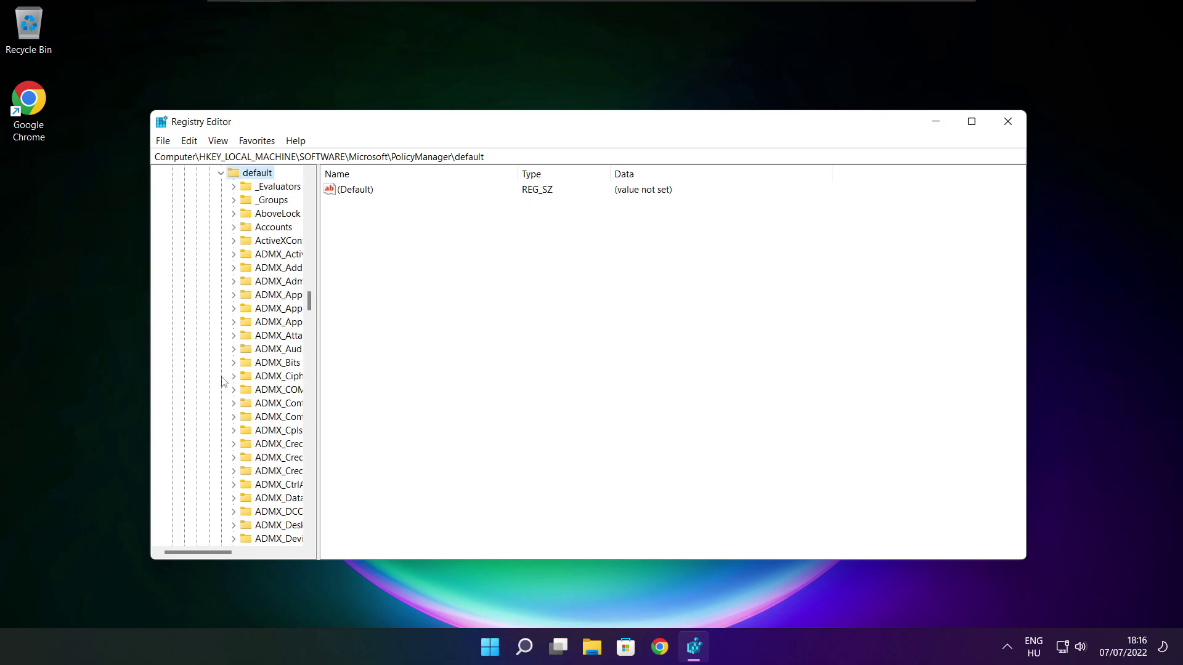
pyautogui.scroll(-20, 273, 274)
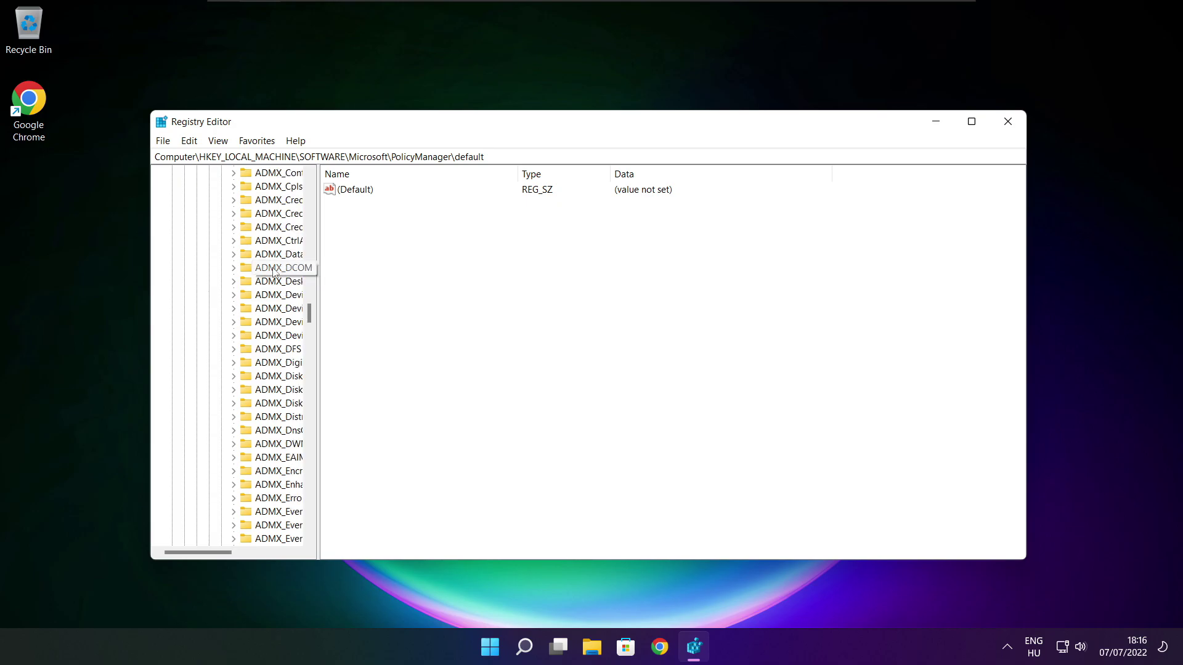
pyautogui.scroll(-15, 272, 274)
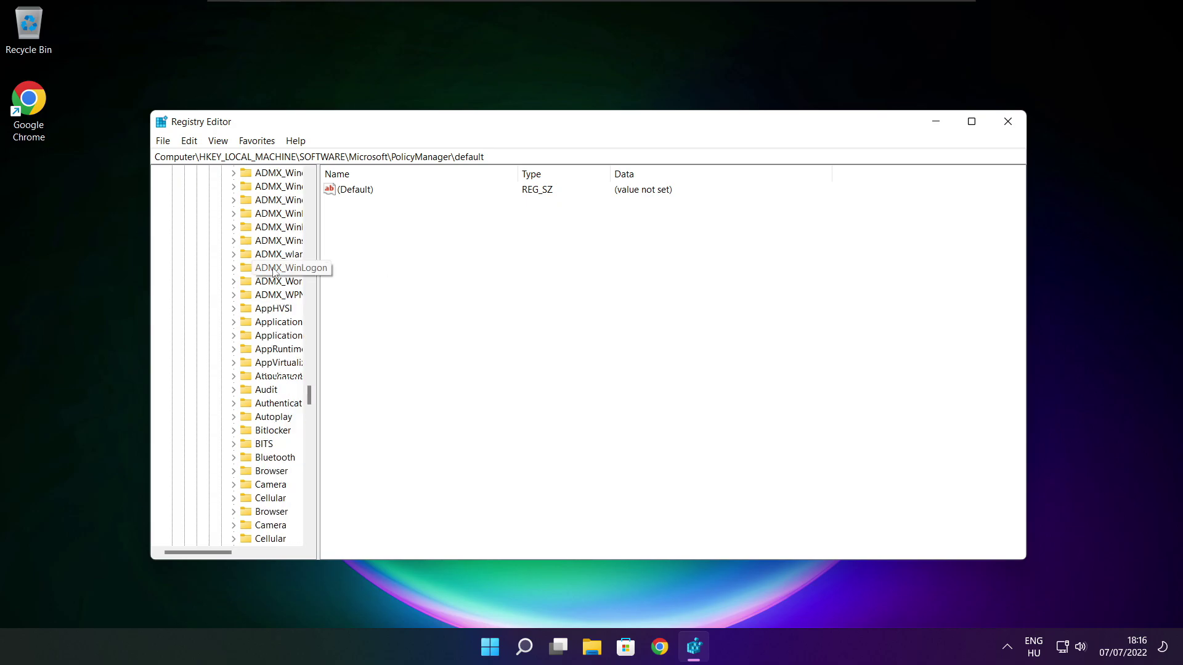
pyautogui.moveTo(317, 269); pyautogui.dragTo(389, 269)
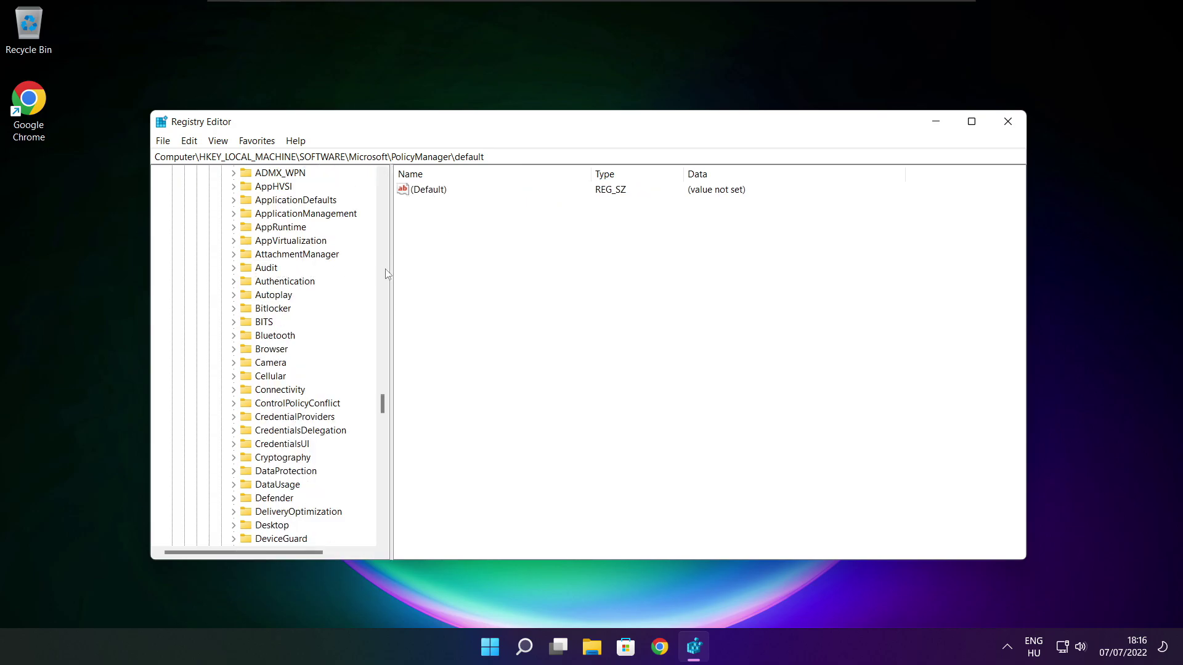
pyautogui.scroll(1, 271, 259)
pyautogui.click(266, 255)
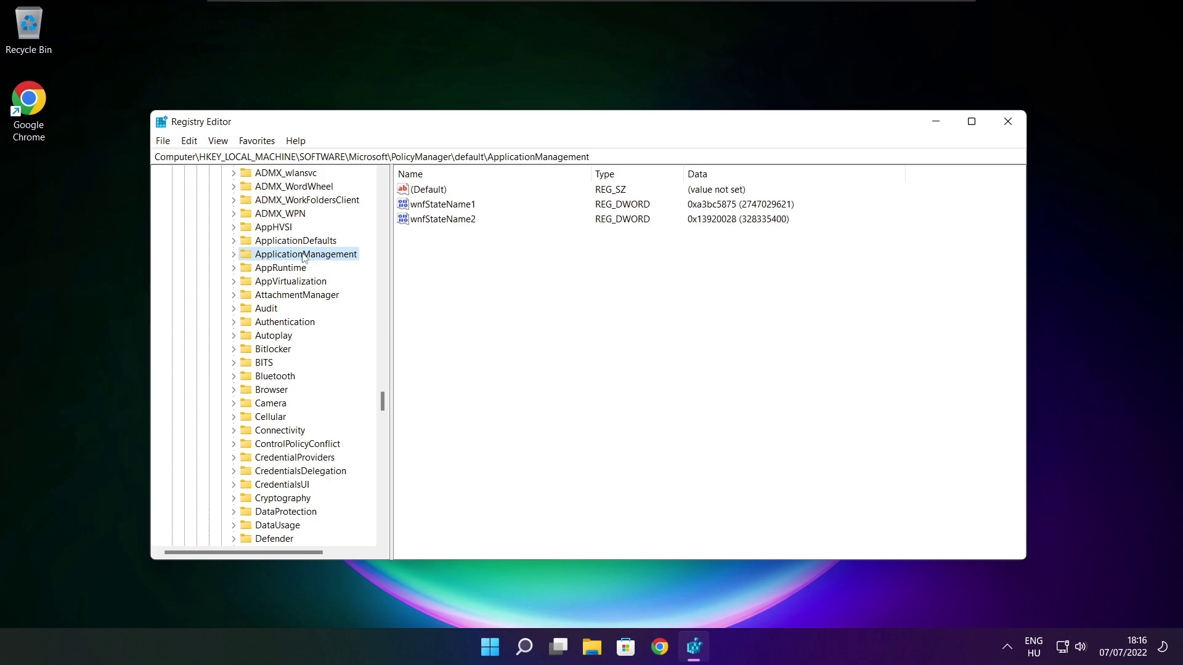
# Set the 'value' entry under ApplicationManagement\AllowGameDVR to 0, then close Registry Editor
pyautogui.click(233, 254)
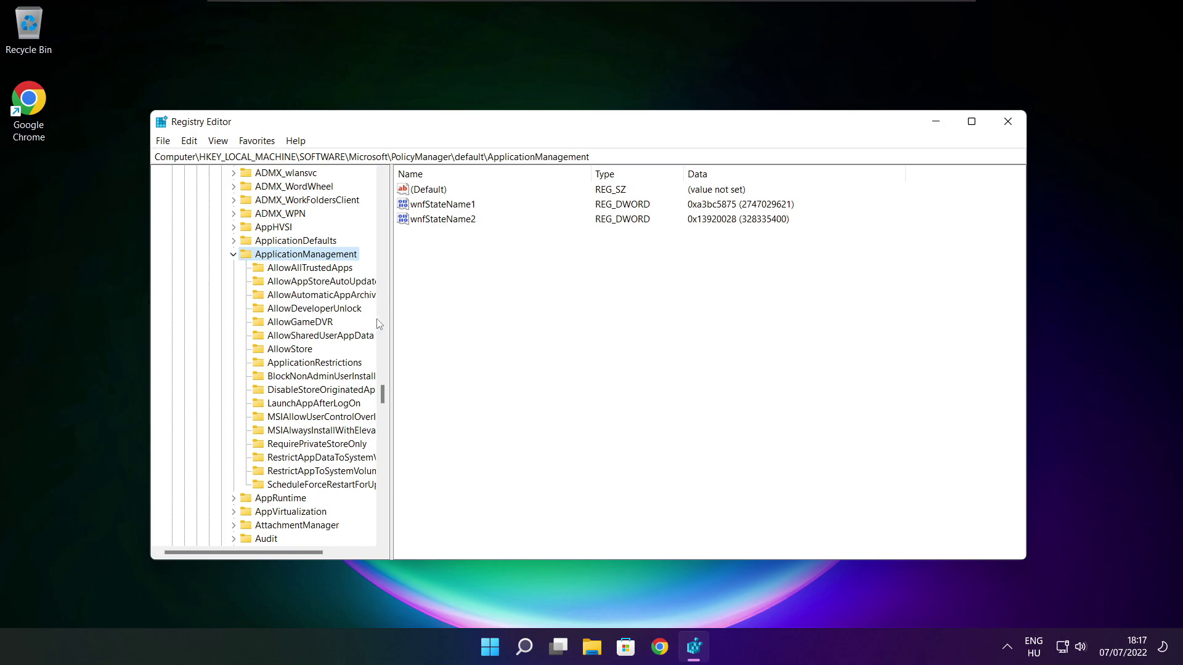
pyautogui.moveTo(390, 309); pyautogui.dragTo(404, 310)
pyautogui.click(307, 323)
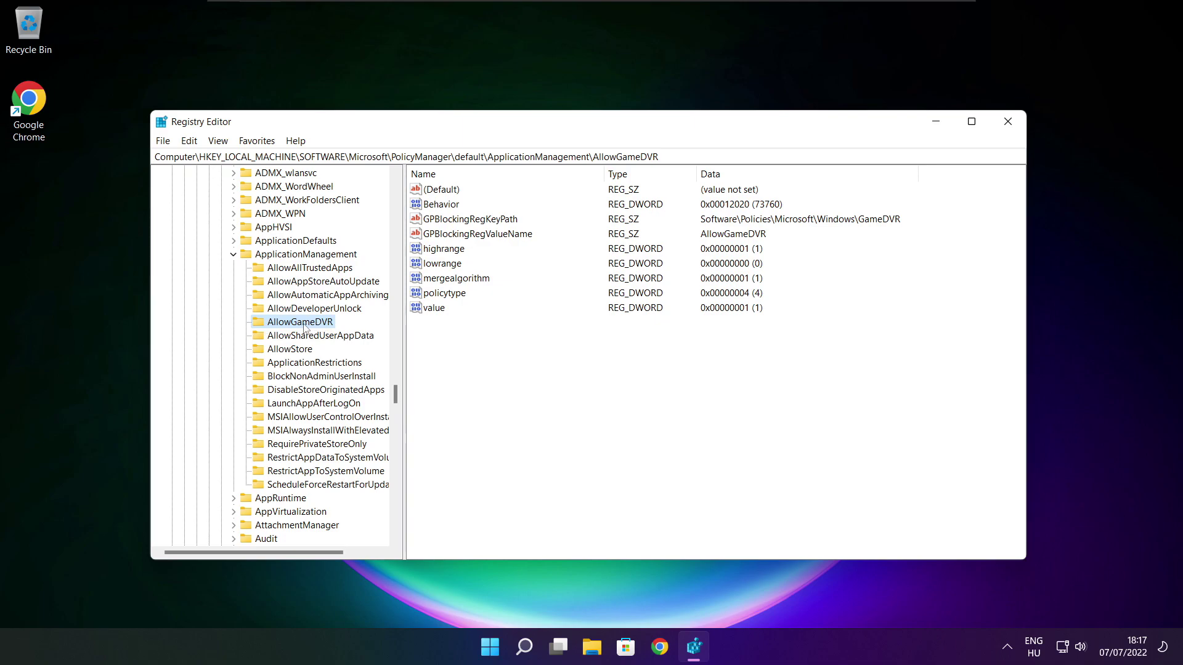
pyautogui.click(429, 309)
pyautogui.doubleClick(437, 310)
pyautogui.moveTo(331, 198); pyautogui.dragTo(600, 246)
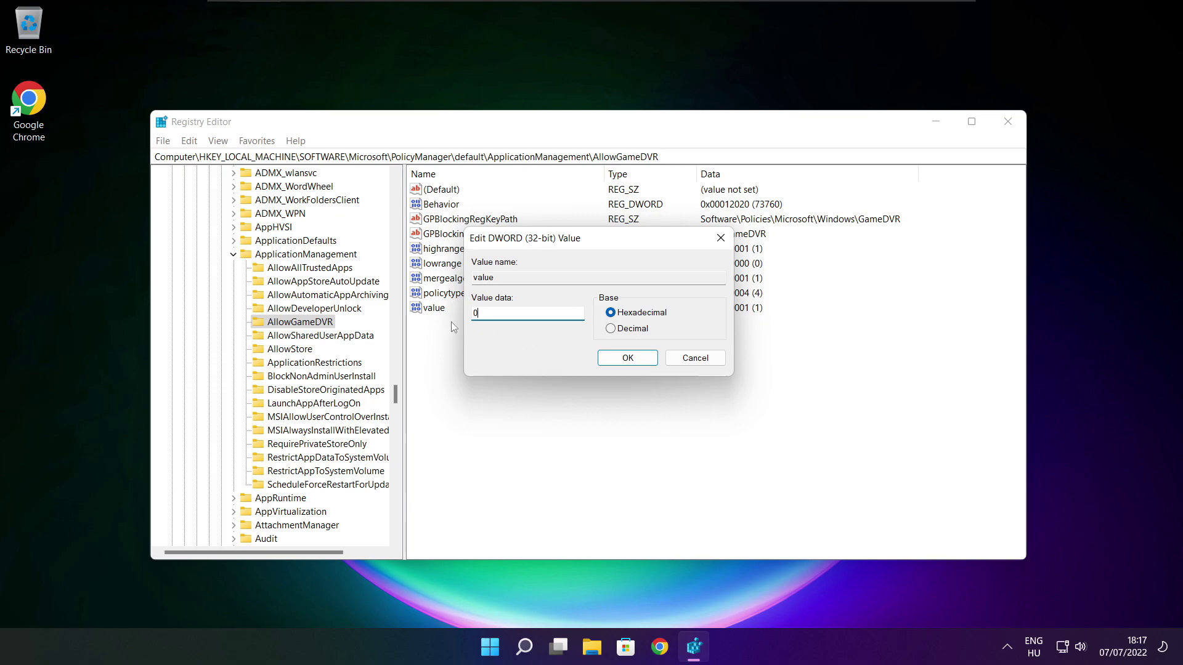
pyautogui.click(627, 358)
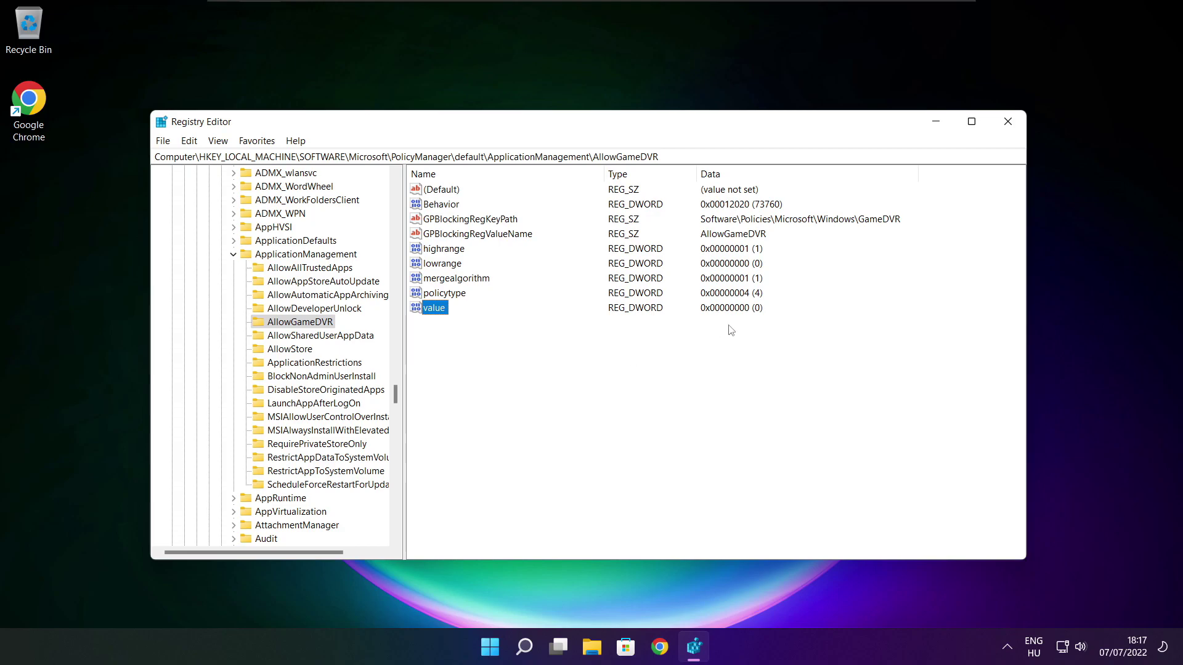
pyautogui.click(1009, 123)
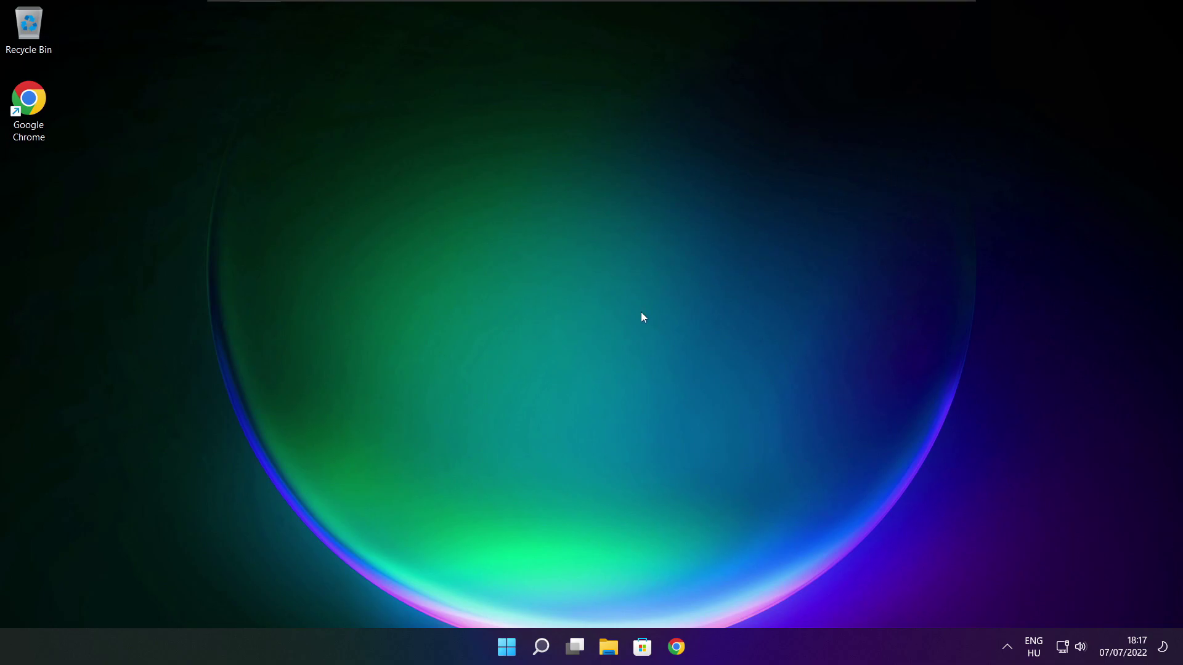
# Return to Chrome's DirectX page and download the dxwebsetup.exe web installer
pyautogui.click(680, 651)
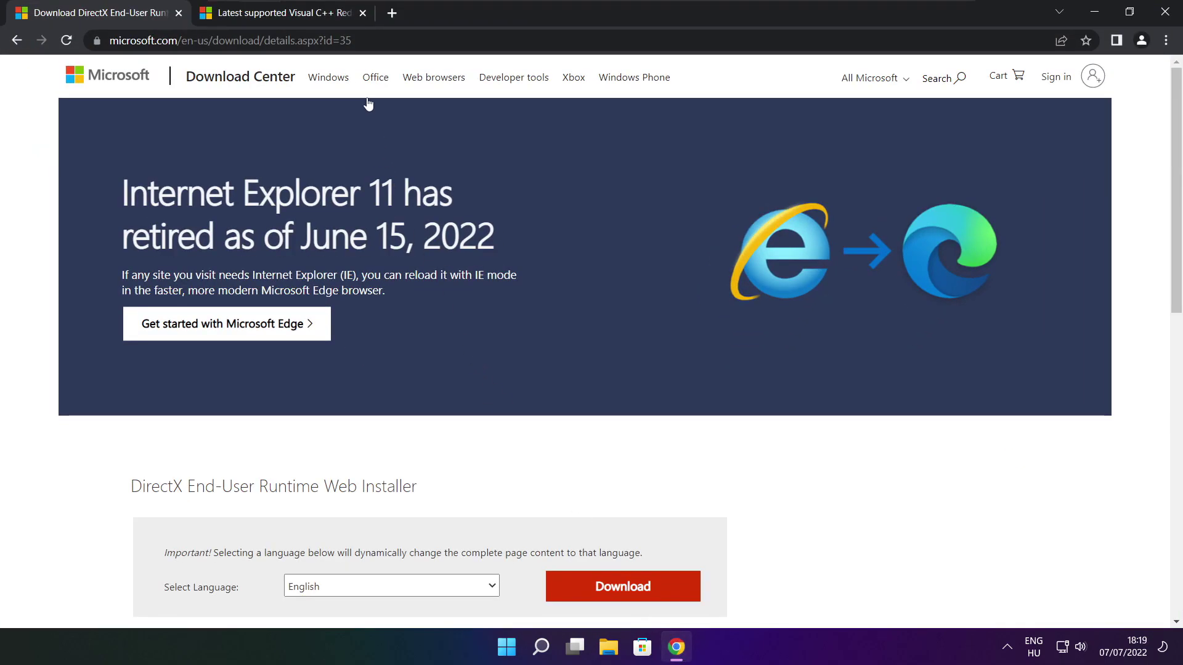
pyautogui.moveTo(352, 40)
pyautogui.mouseDown()
pyautogui.moveTo(109, 40)
pyautogui.moveTo(351, 40)
pyautogui.mouseUp()
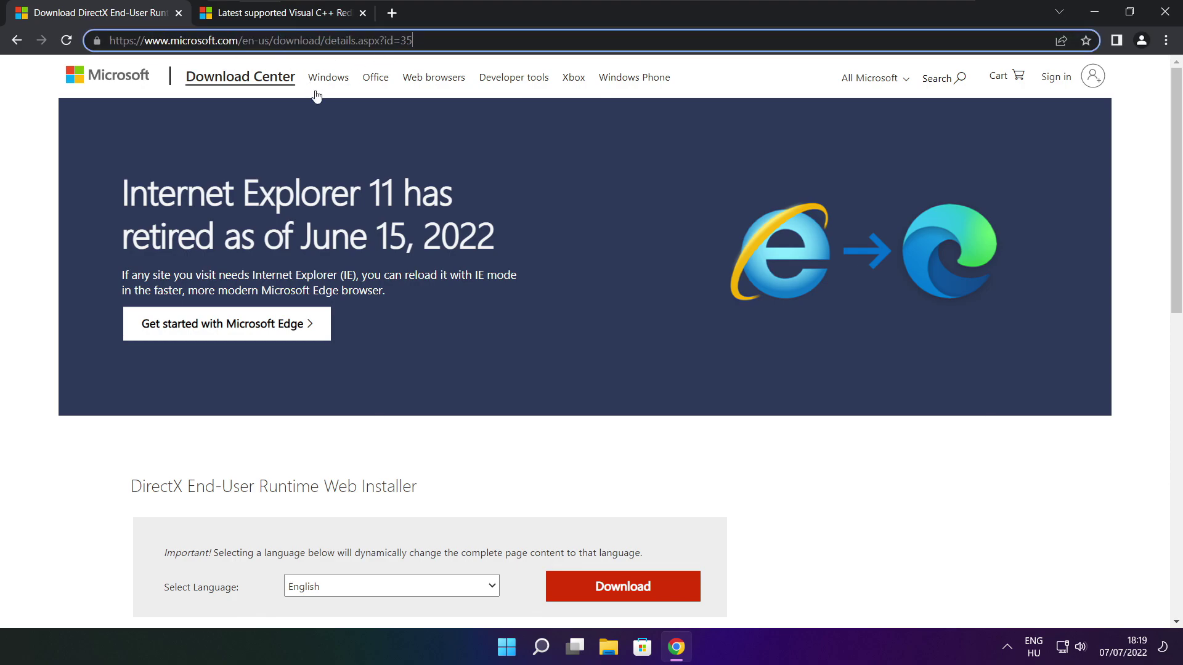
pyautogui.click(422, 446)
pyautogui.moveTo(1174, 173); pyautogui.dragTo(1173, 273)
pyautogui.moveTo(419, 251); pyautogui.dragTo(488, 259)
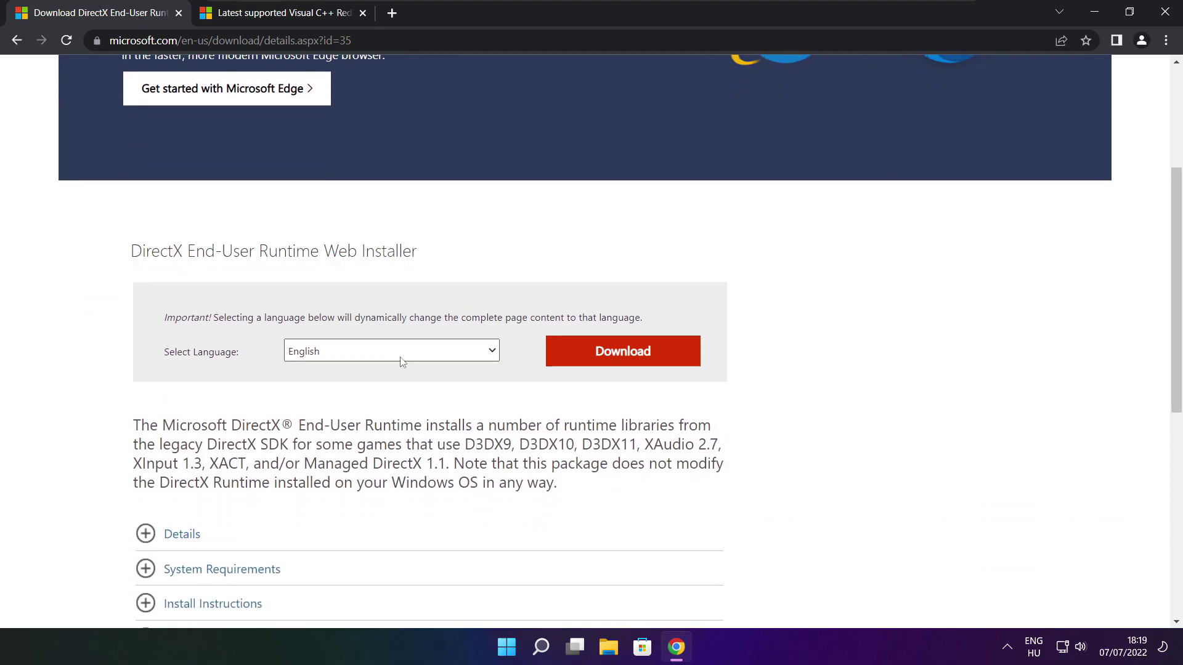
pyautogui.click(629, 355)
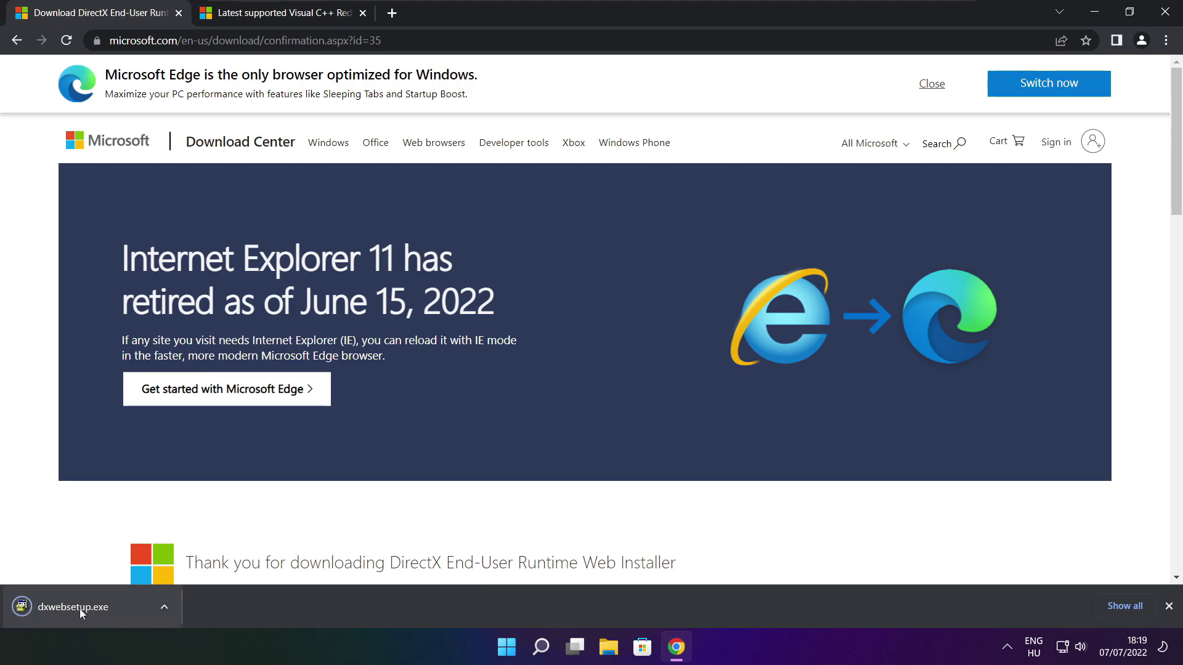
# Run dxwebsetup.exe and accept the DirectX licence agreement
pyautogui.click(111, 607)
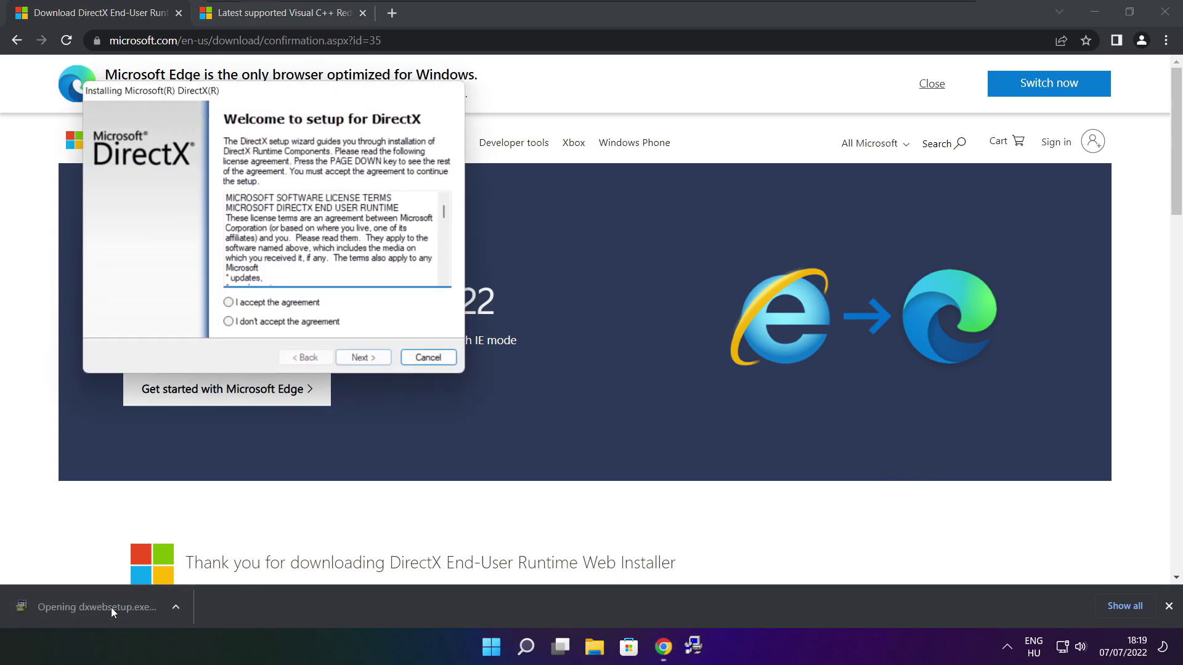
pyautogui.moveTo(250, 96); pyautogui.dragTo(563, 178)
pyautogui.moveTo(759, 296); pyautogui.dragTo(758, 369)
pyautogui.click(560, 387)
pyautogui.click(676, 442)
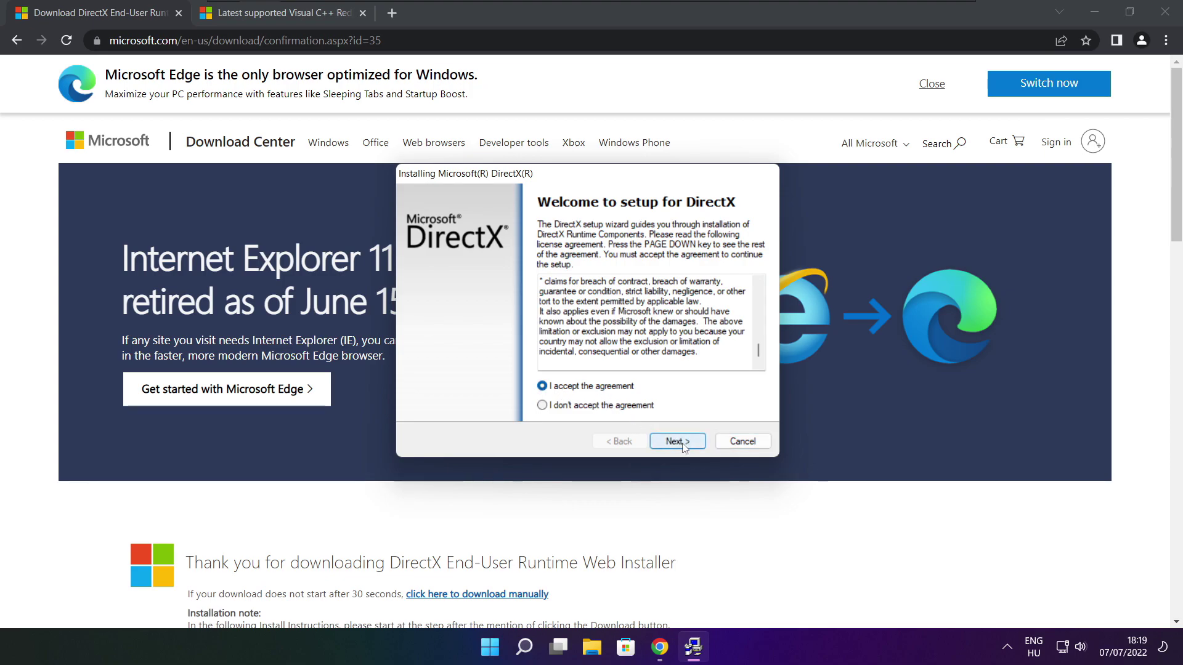
# Install the DirectX runtime without the Bing Bar, then close the DirectX download tab
pyautogui.click(533, 333)
pyautogui.click(689, 445)
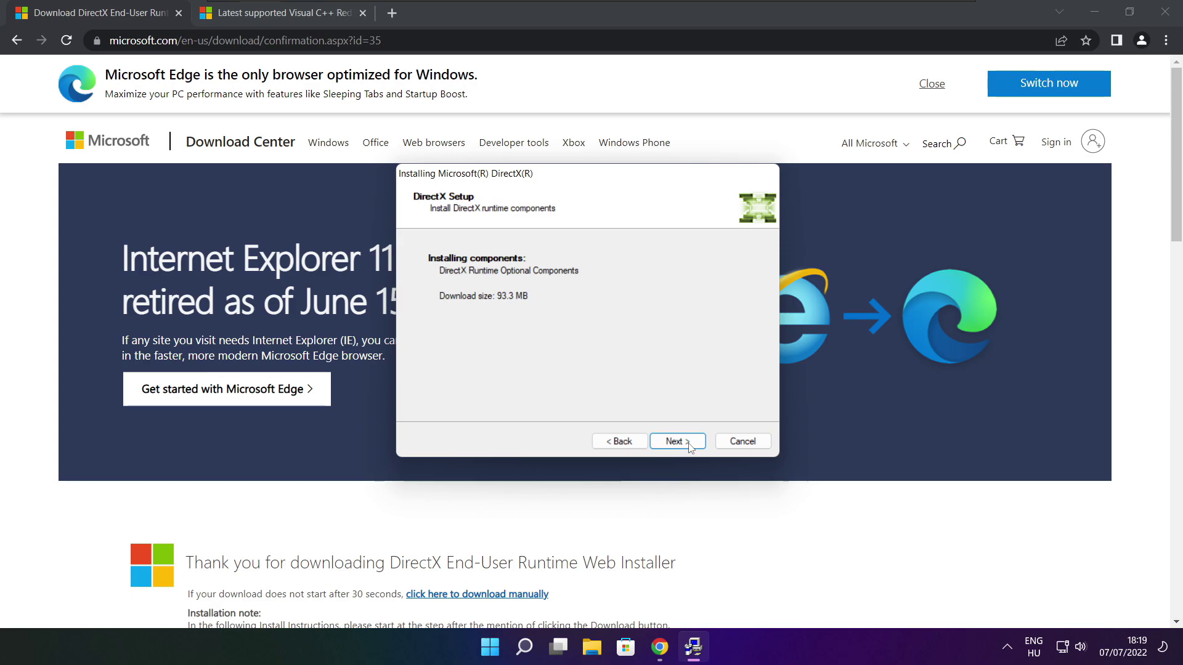
pyautogui.click(678, 442)
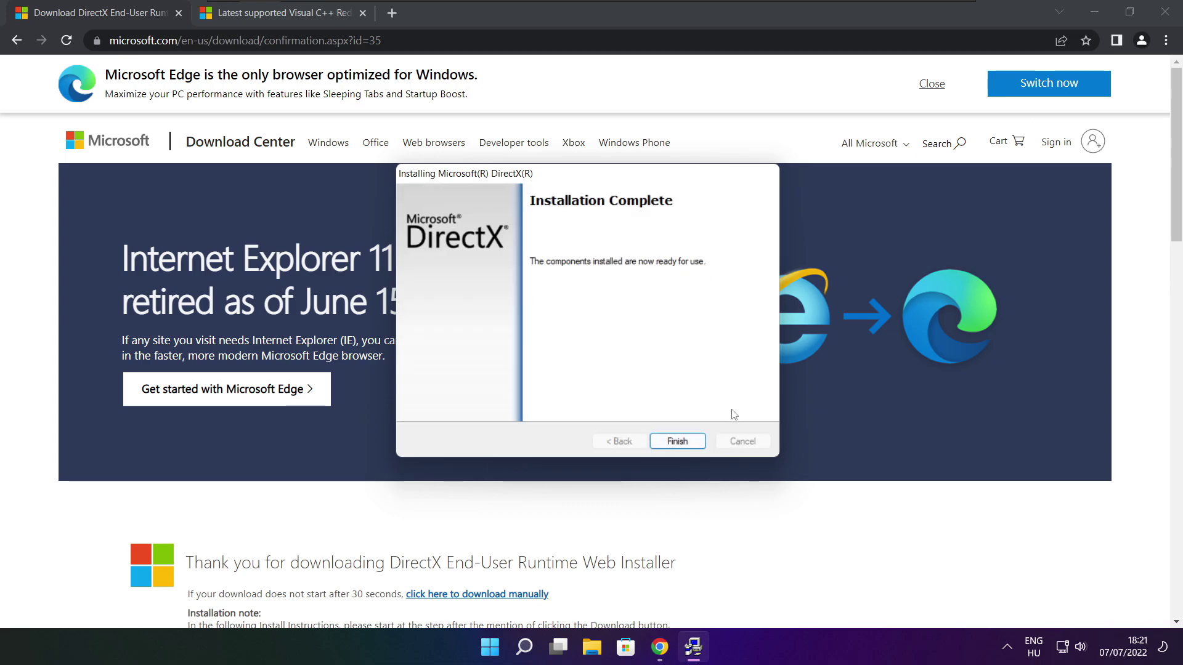
pyautogui.click(677, 441)
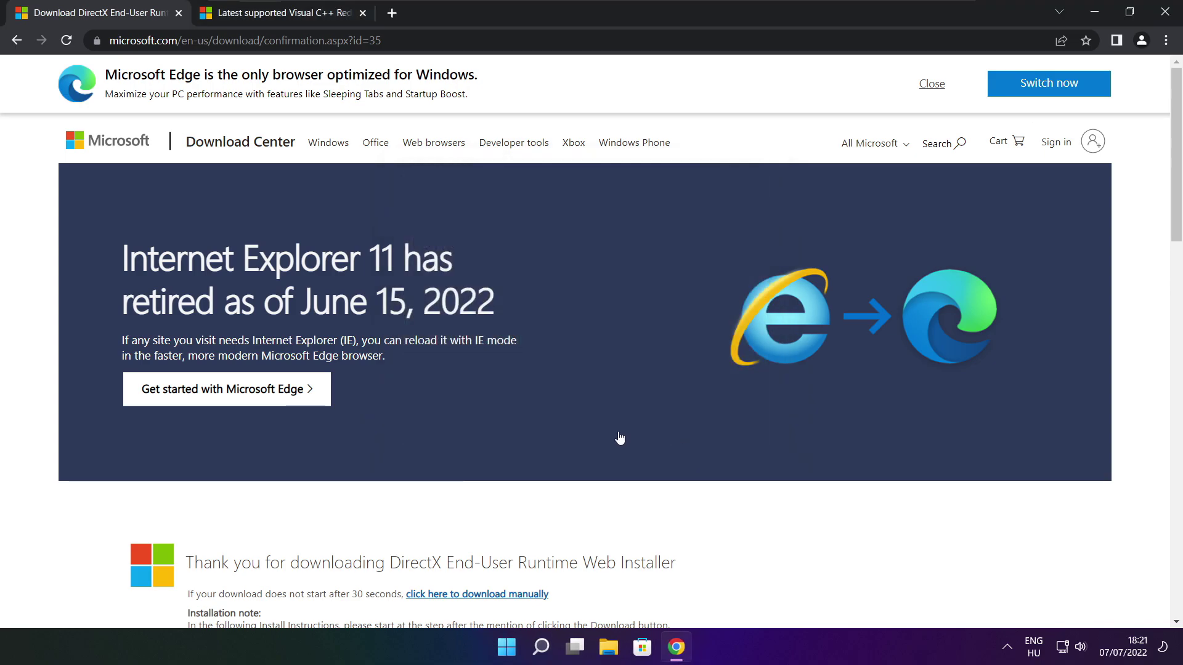
pyautogui.click(178, 13)
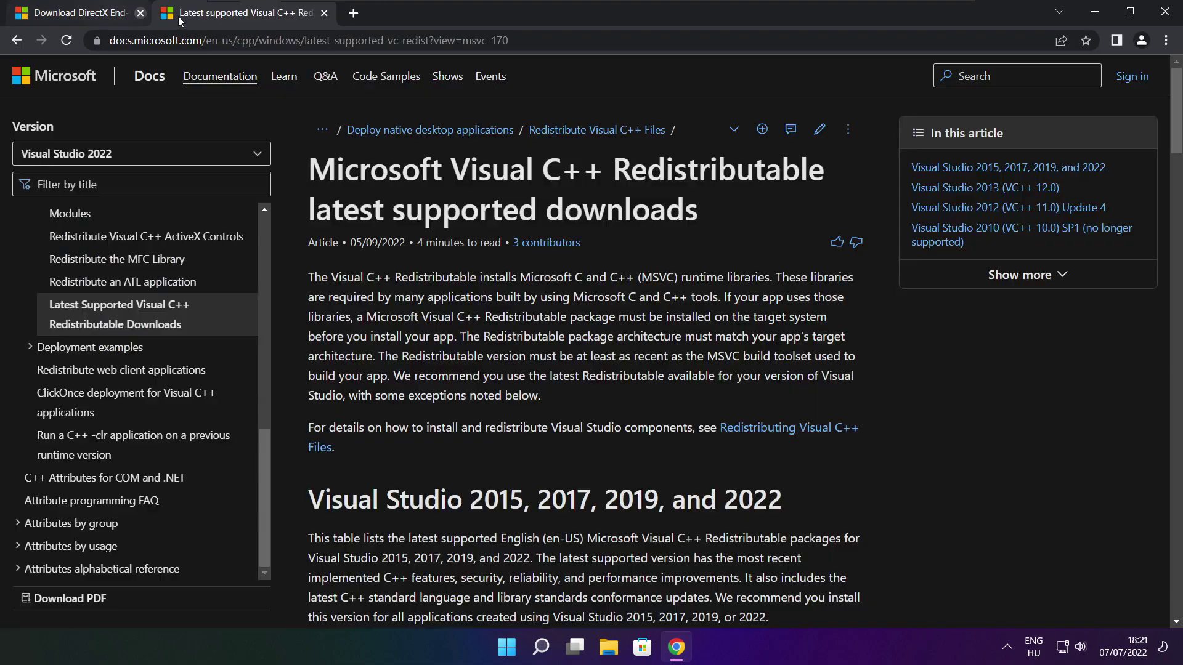